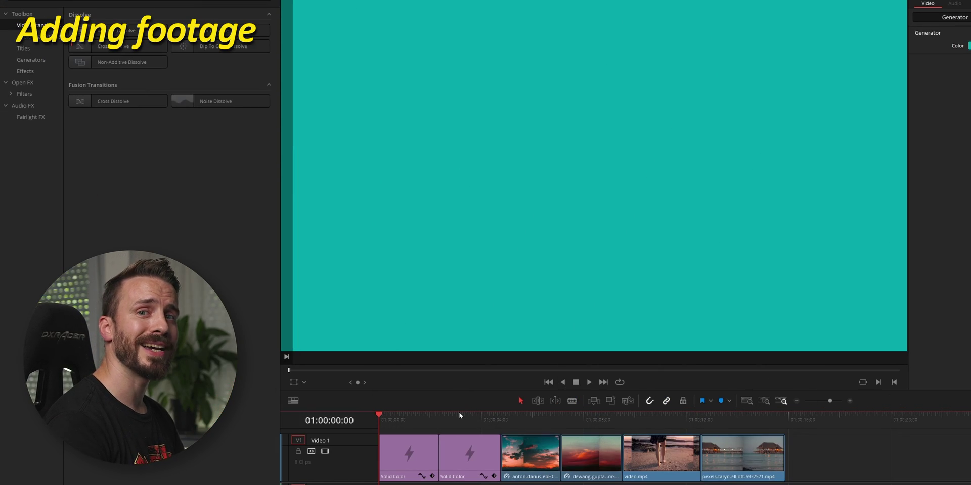
Step: Select video.mp4 and the final beach clip and add the default transition between them
key(space)
drag(657, 433, 841, 456)
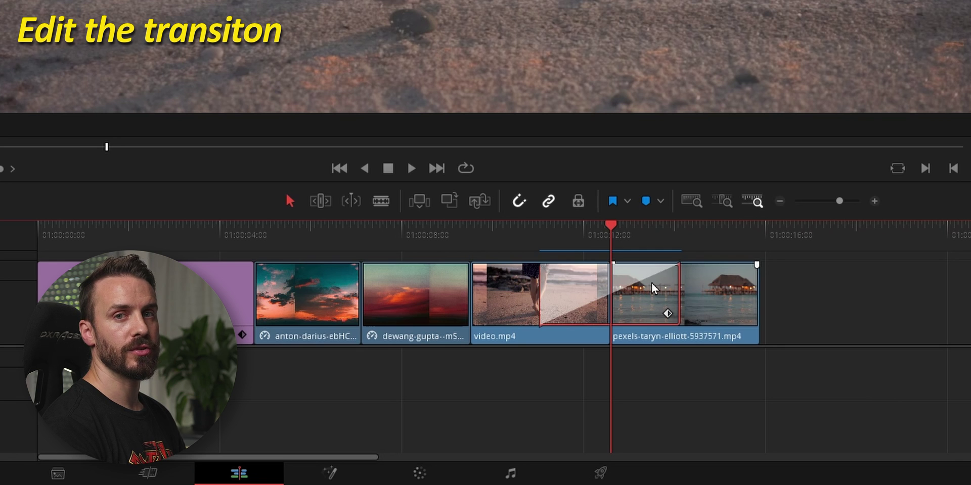
Step: Open the transition on the Fusion page and preview MediaIn1 and MediaIn2 in the viewer
right_click(647, 281)
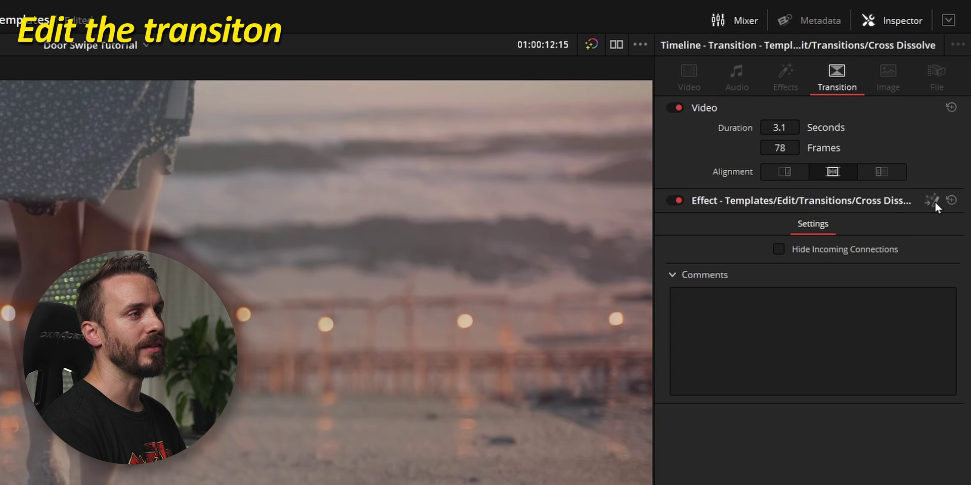
click(934, 200)
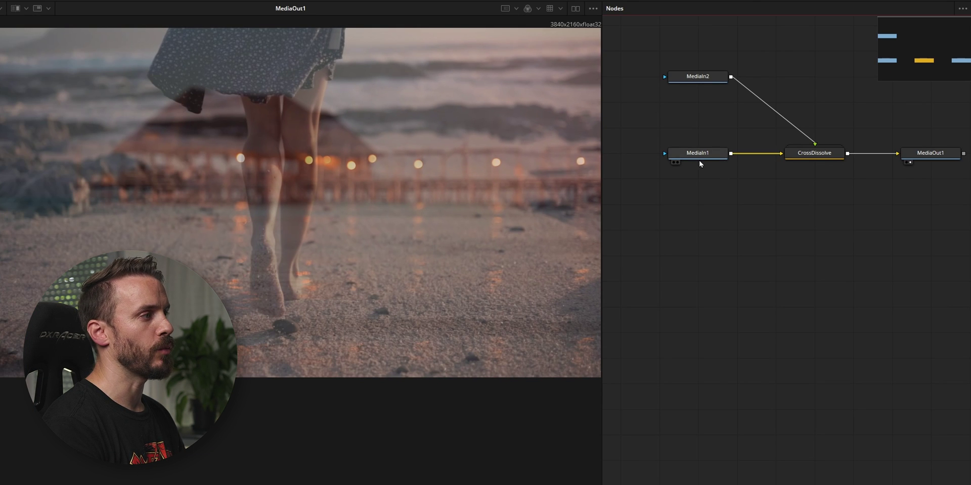
key(1)
drag(695, 89, 480, 158)
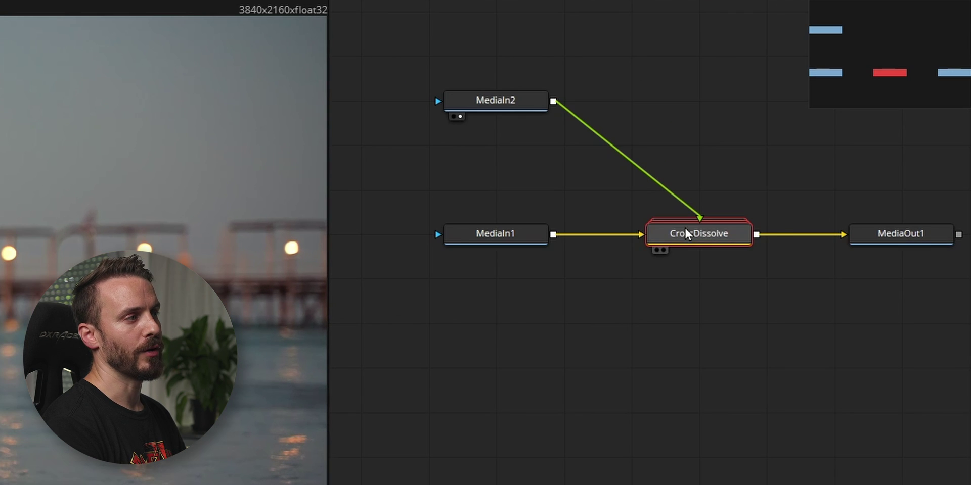
Step: Inspect the CrossDissolve group, then replace it with a Merge node
key(ctrl+e)
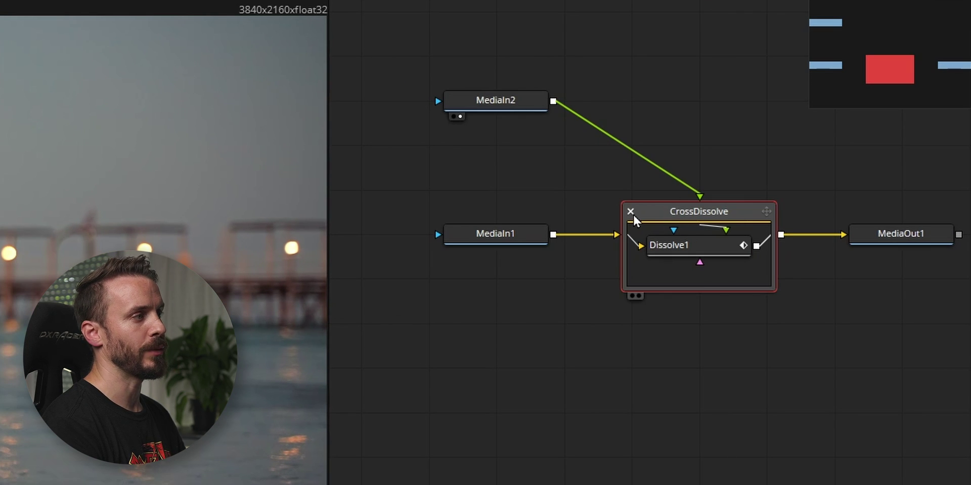
click(632, 214)
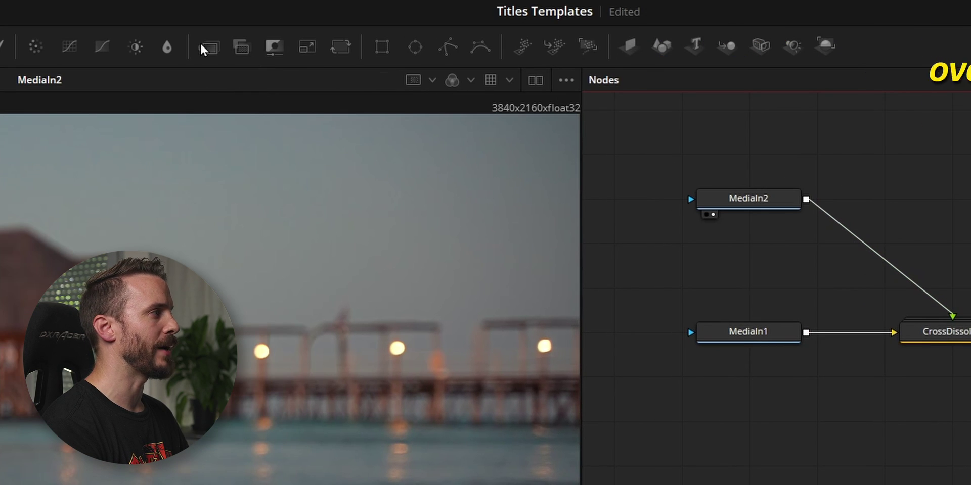
mouse_move(202, 44)
mouse_down()
mouse_move(556, 247)
mouse_move(676, 331)
mouse_move(690, 328)
mouse_up()
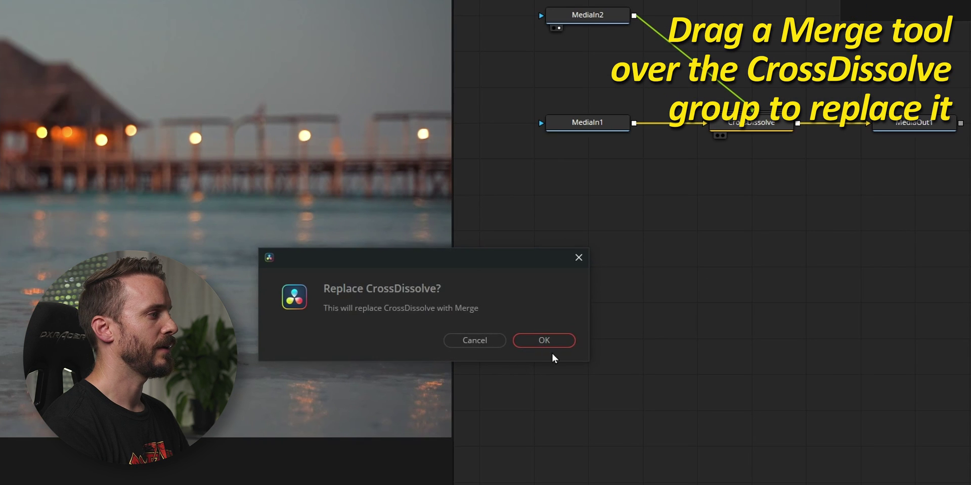
click(554, 341)
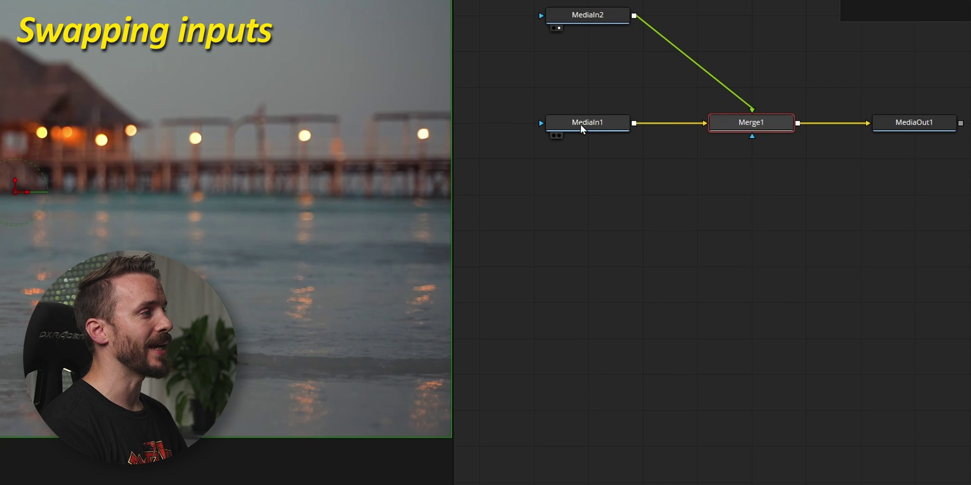
Step: Swap Merge1's inputs and move Merge1 and MediaOut1 down the graph
right_click(732, 123)
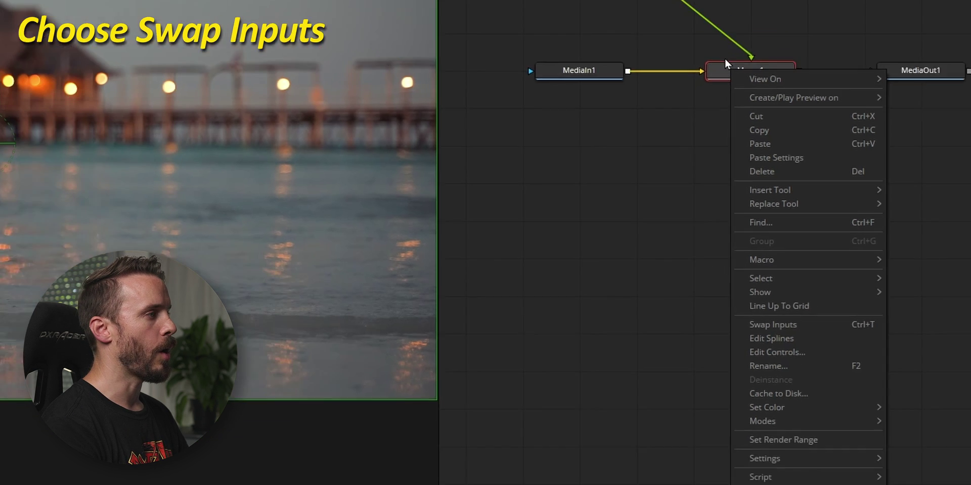
click(760, 338)
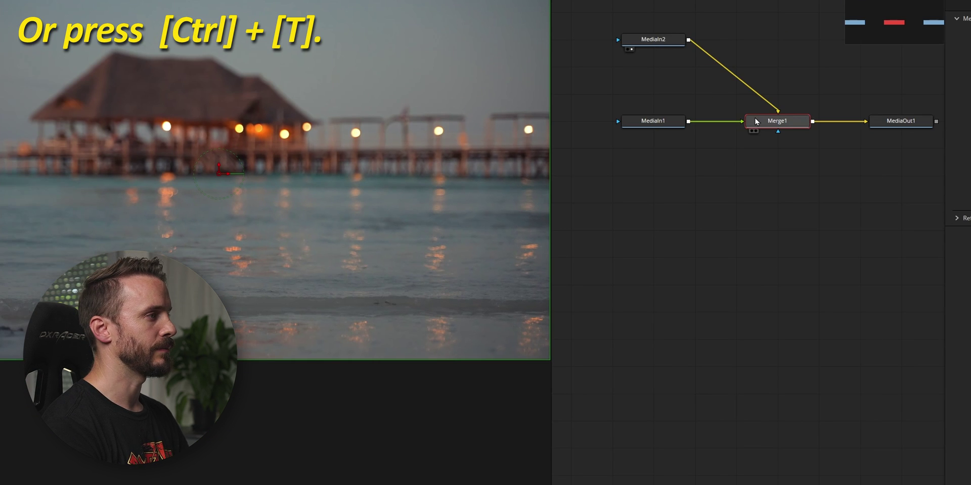
drag(901, 121, 764, 433)
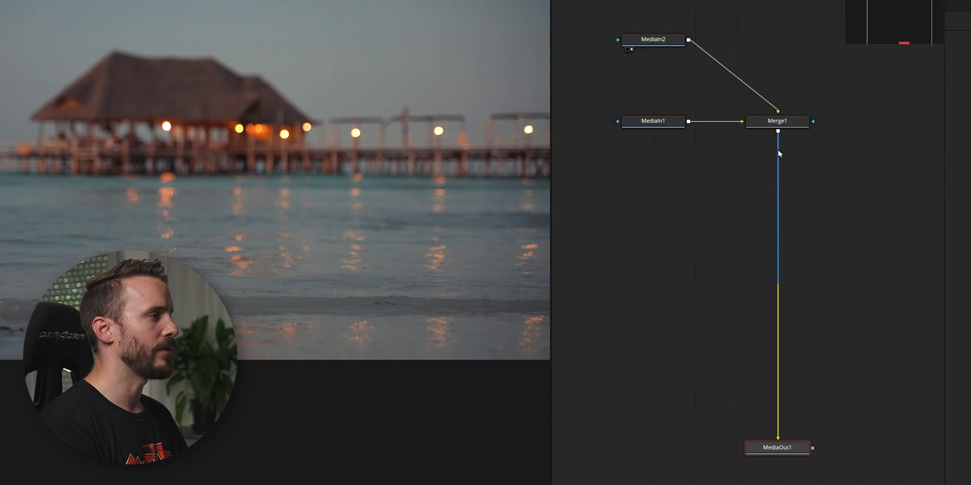
drag(777, 122, 777, 395)
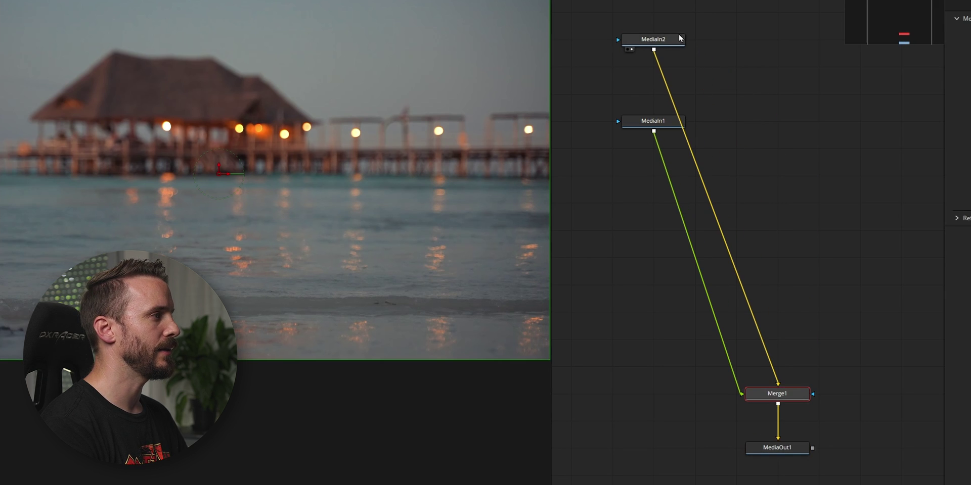
Step: Place MediaIn2 left of Merge1 and MediaIn1 above it, then start renaming Merge1
drag(678, 38, 678, 393)
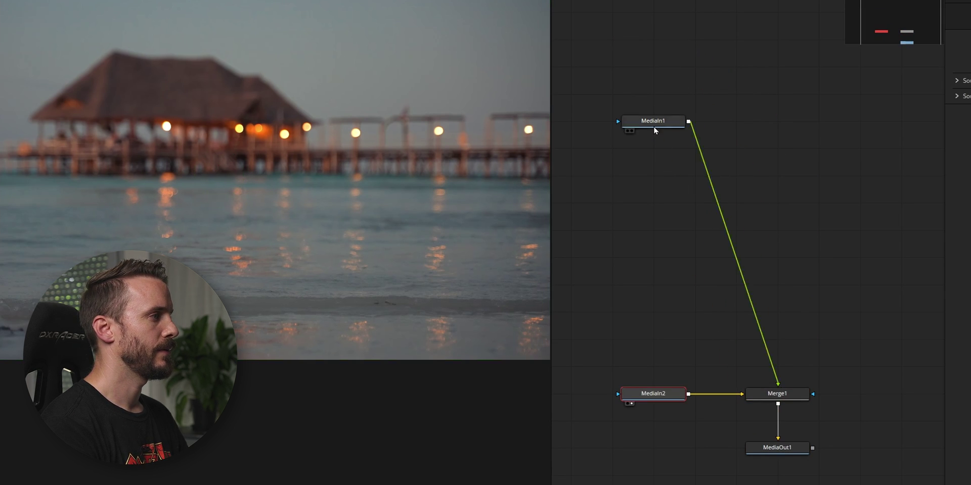
drag(653, 127, 777, 95)
click(778, 395)
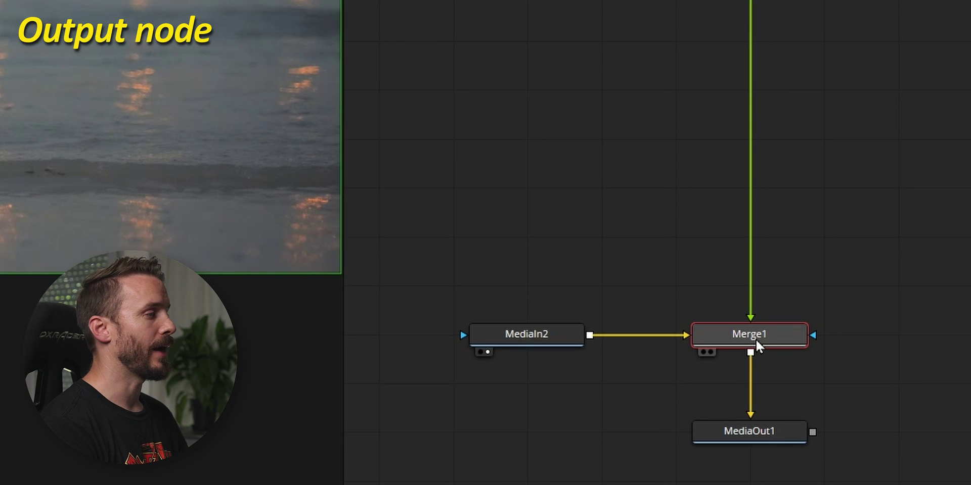
key(F2)
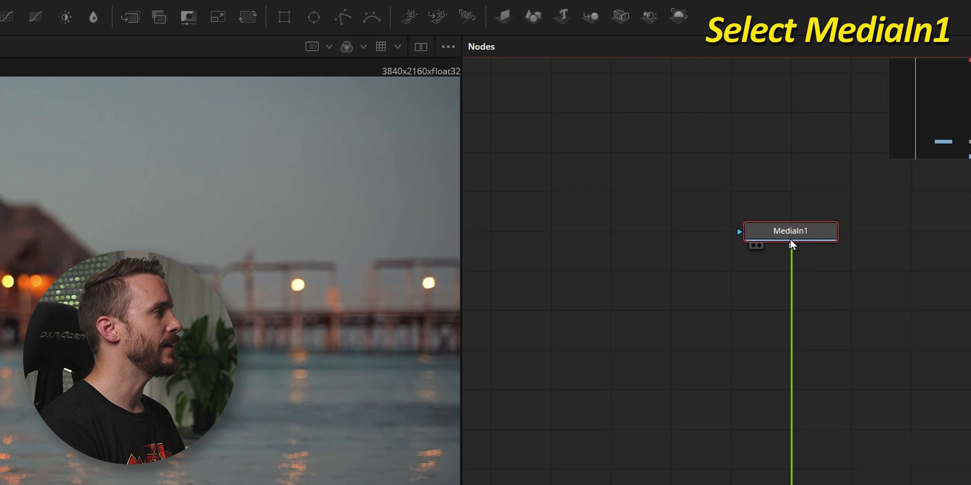
Step: Add a Merge named Input below MediaIn1 and another Merge after MediaIn2 beside the output
click(130, 18)
mouse_move(787, 276)
mouse_down()
mouse_move(806, 393)
mouse_move(807, 368)
mouse_up()
key(F2)
text(Input)
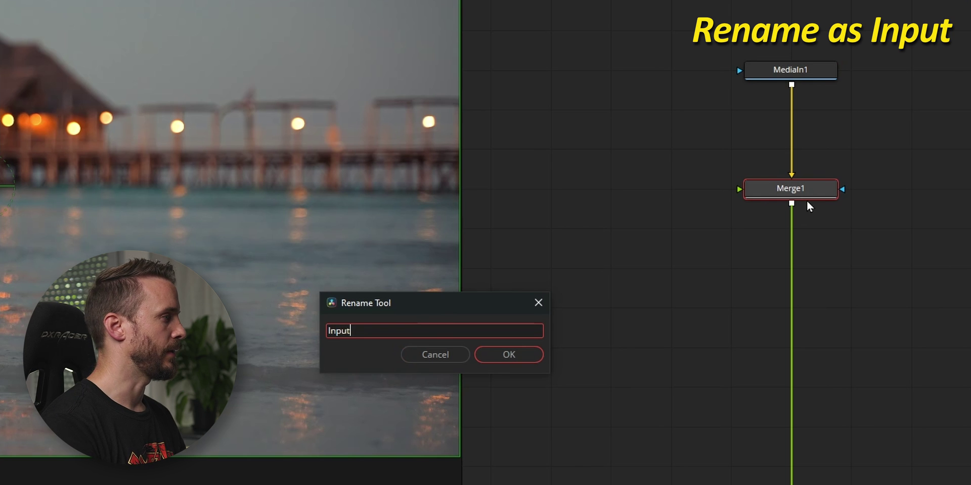
key(Return)
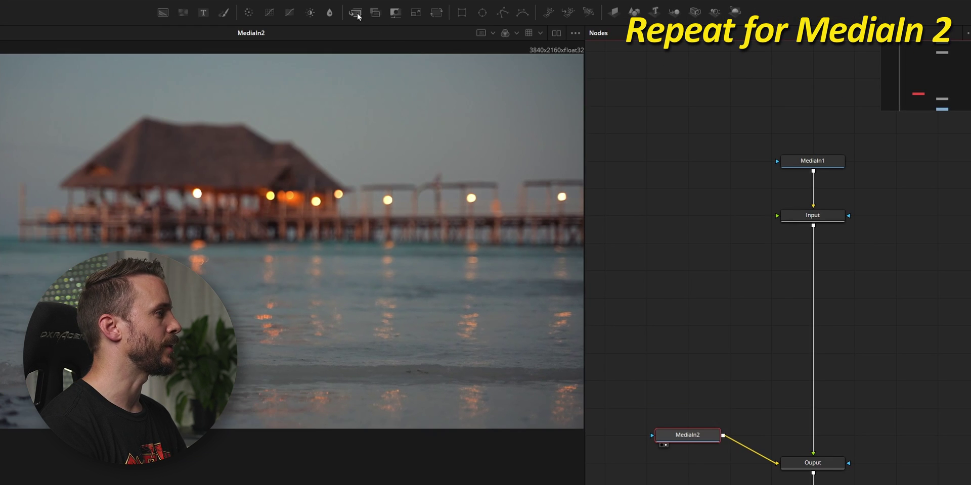
click(357, 14)
drag(780, 436, 737, 469)
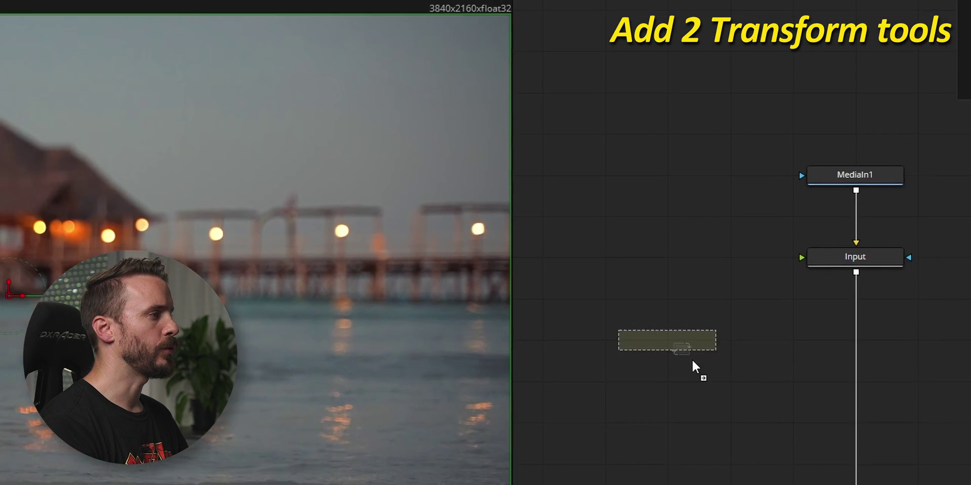
Step: Add two Transform nodes and connect Input's output to both
drag(373, 22, 584, 312)
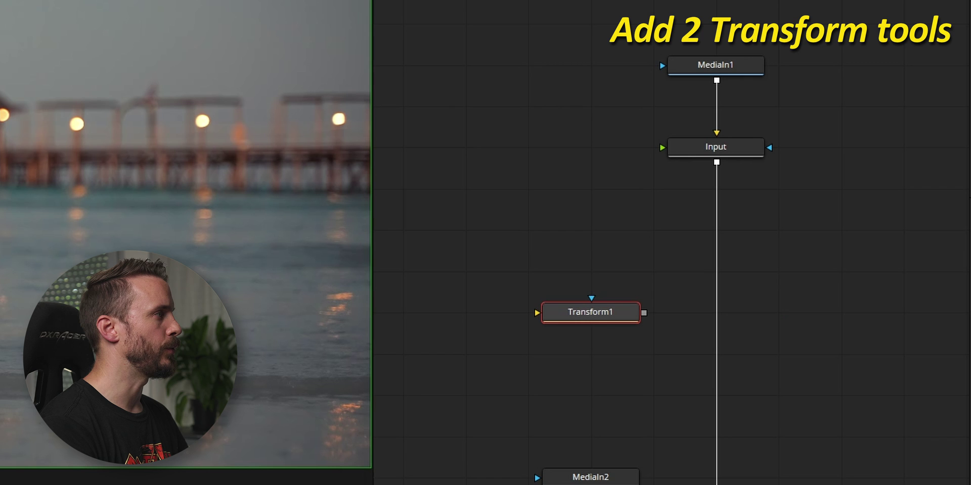
drag(878, 368, 820, 320)
drag(718, 162, 629, 288)
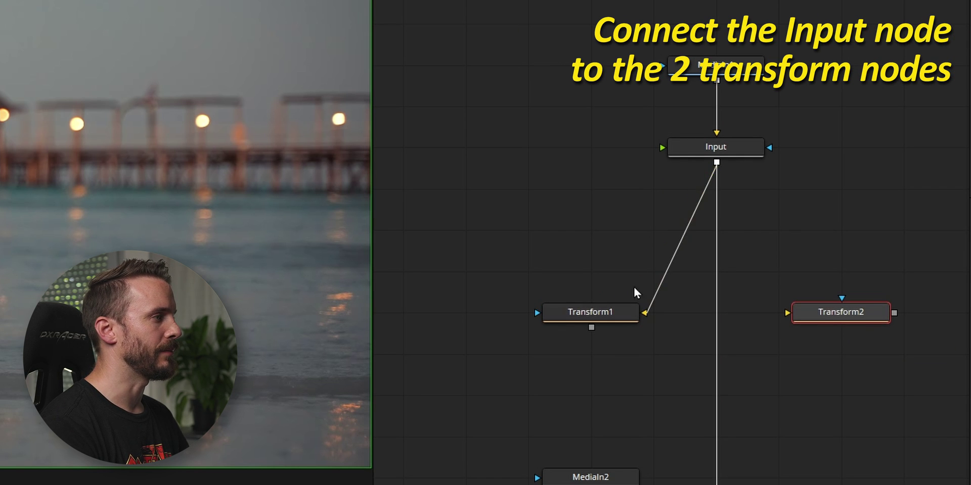
drag(717, 163, 835, 311)
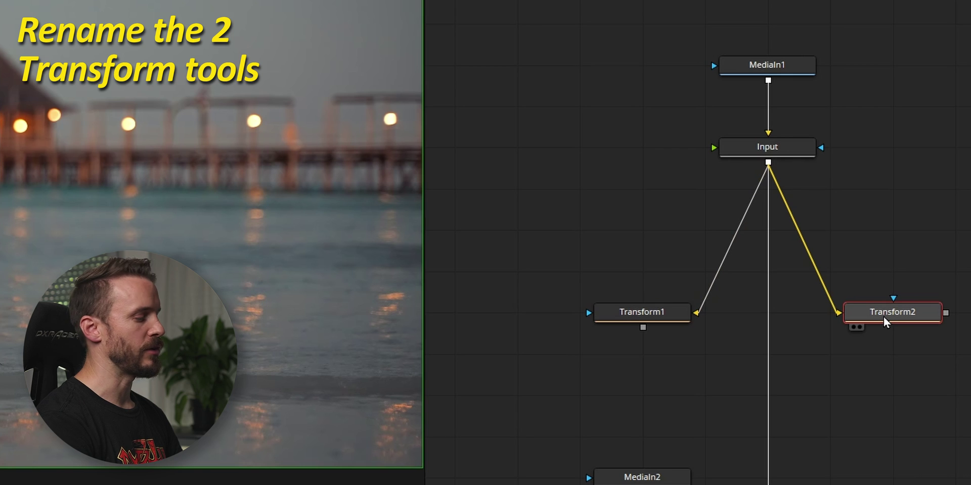
Step: Rename the Transform nodes Tr2 and Tr1
key(F2)
text(Tr2)
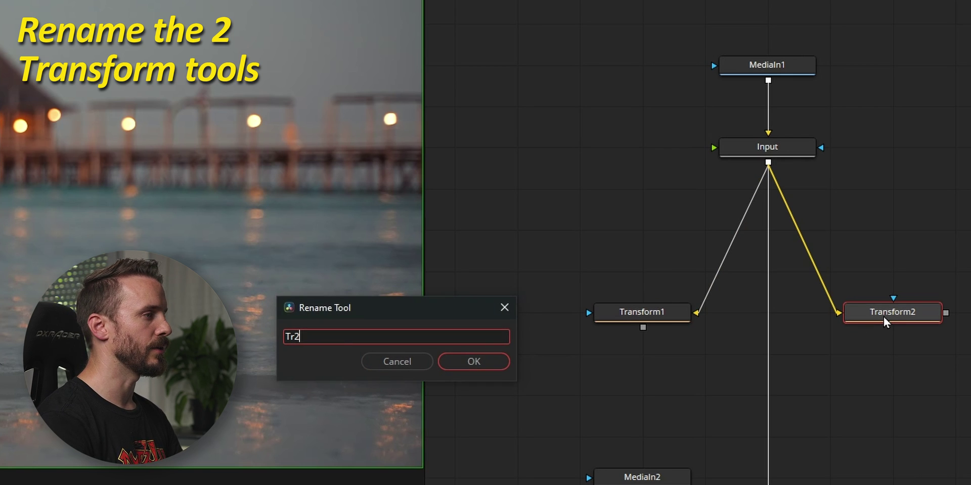
key(Return)
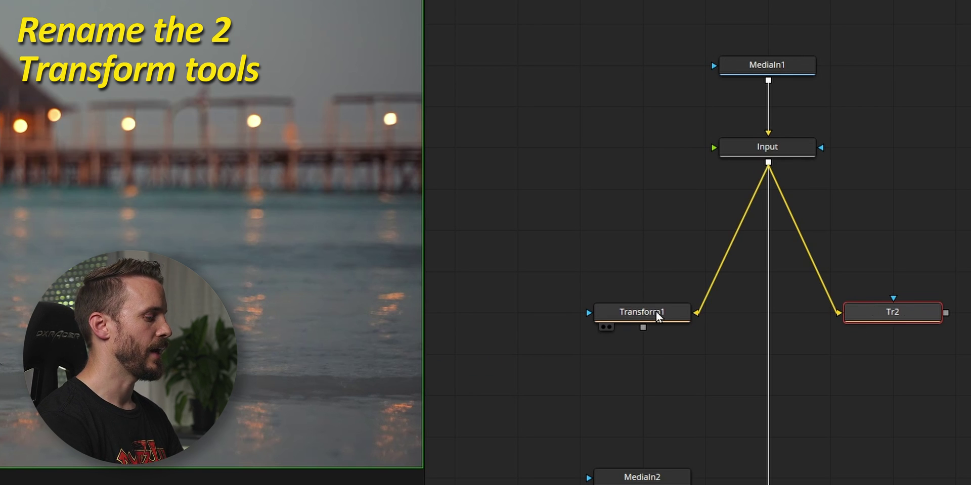
click(657, 311)
key(F2)
text(1)
key(Return)
Step: Disconnect Input from the output, add a Merge2 node, and wire Tr1 into it
drag(769, 398, 773, 247)
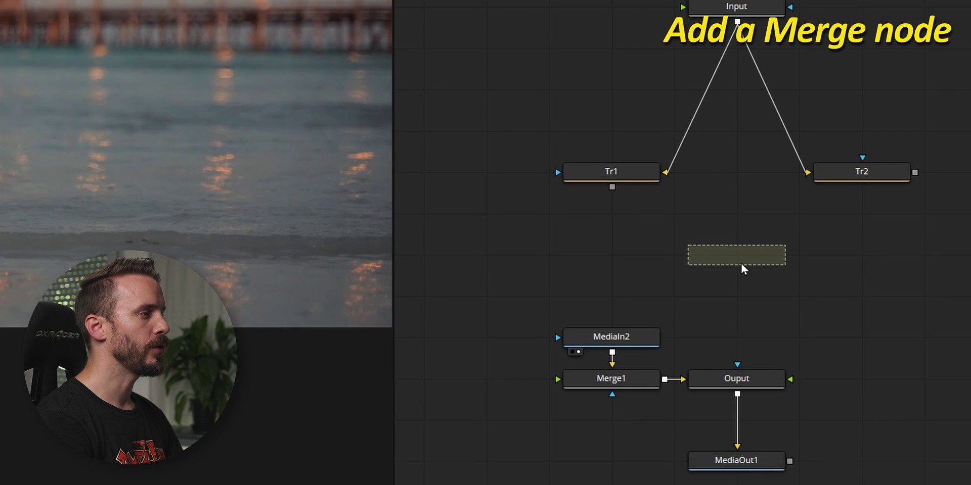
click(740, 262)
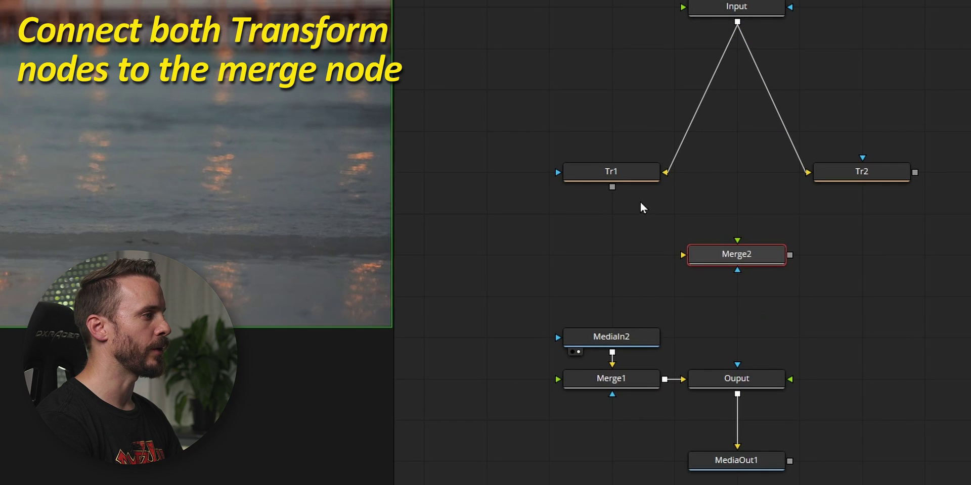
drag(612, 187, 745, 261)
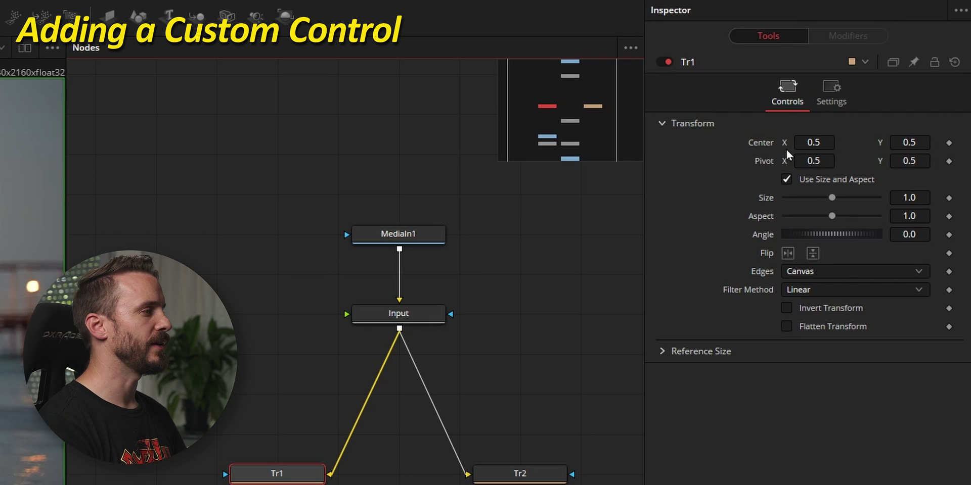
Step: Define a custom 'X axis' slider control on Tr1's Controls page
right_click(418, 50)
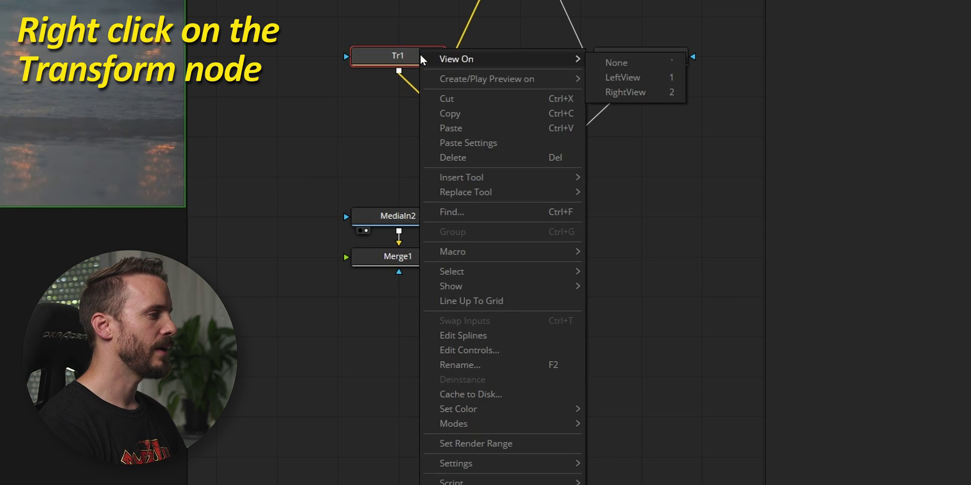
click(470, 350)
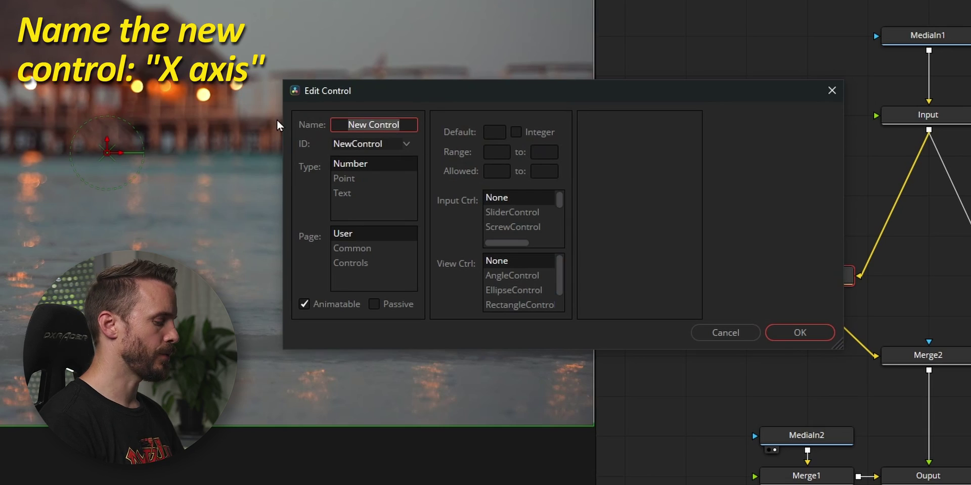
text(X axis)
key(Tab)
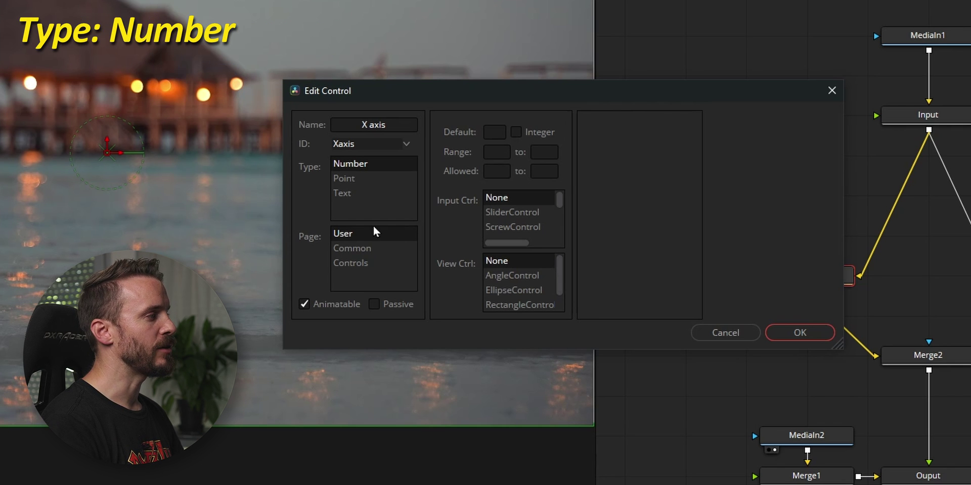
click(356, 263)
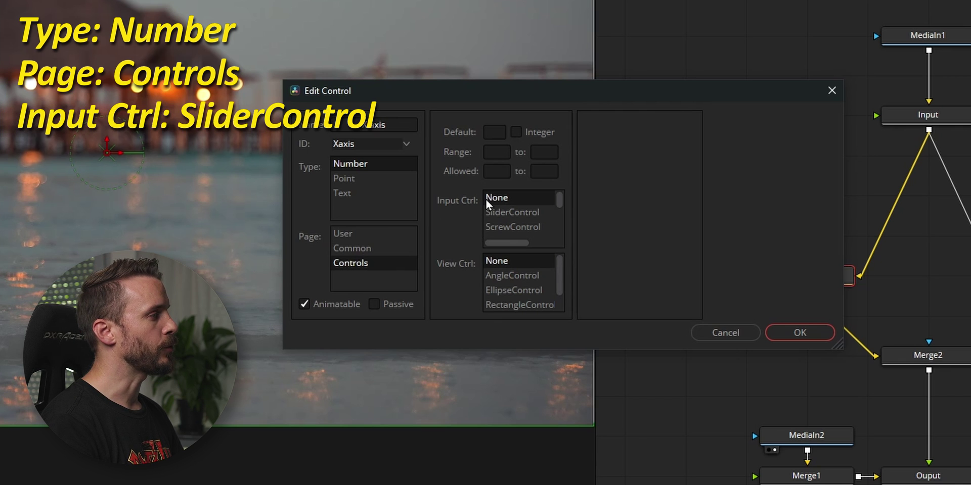
click(524, 213)
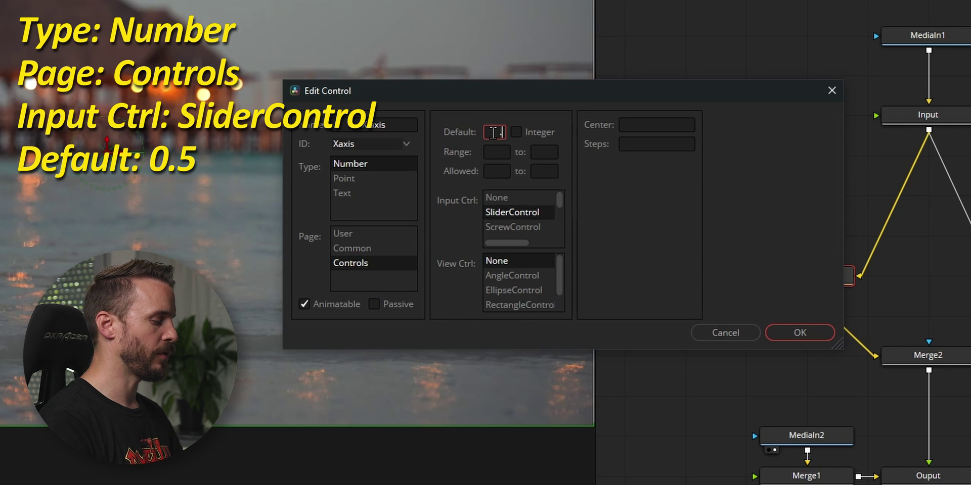
Step: Give the X axis control a default of 0.5, create it, and test the slider
text(0.5)
key(Return)
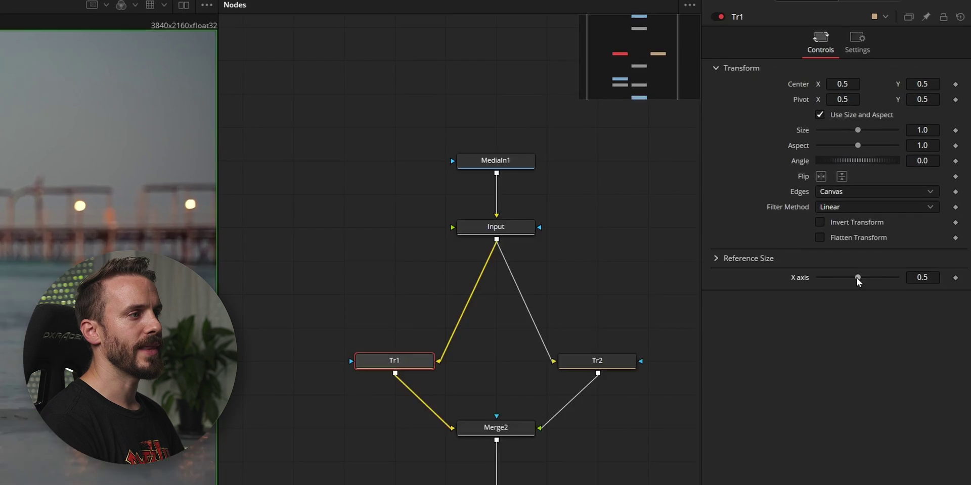
drag(824, 349, 816, 350)
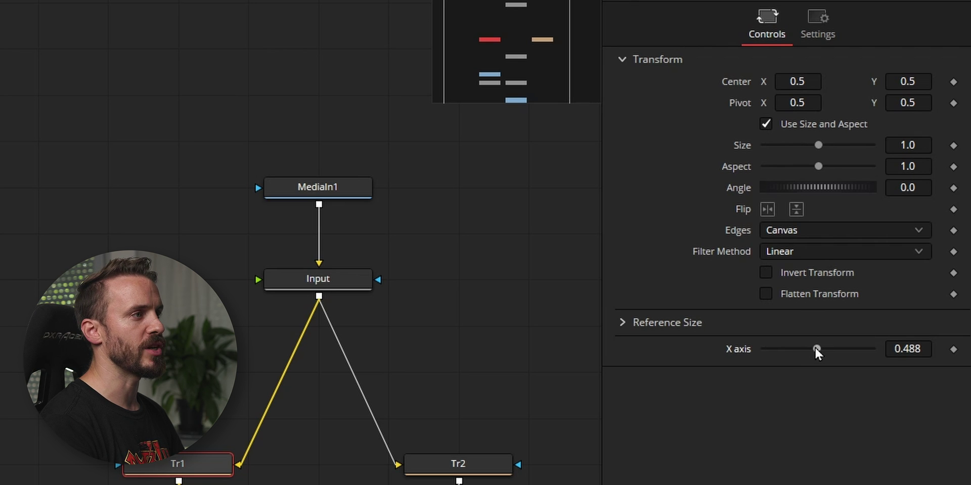
Step: Drive Tr1's Center X with an Xaxis expression, verify it, and reset the slider to 0.5
right_click(738, 83)
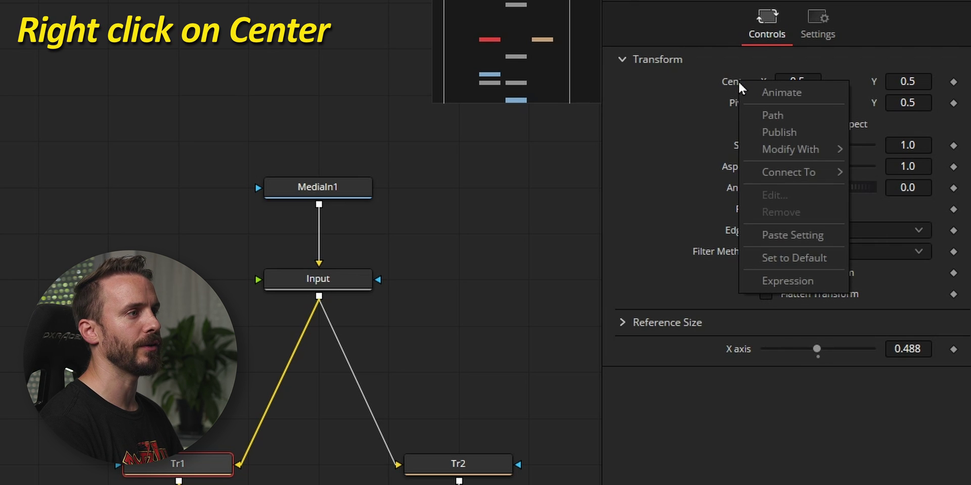
click(779, 279)
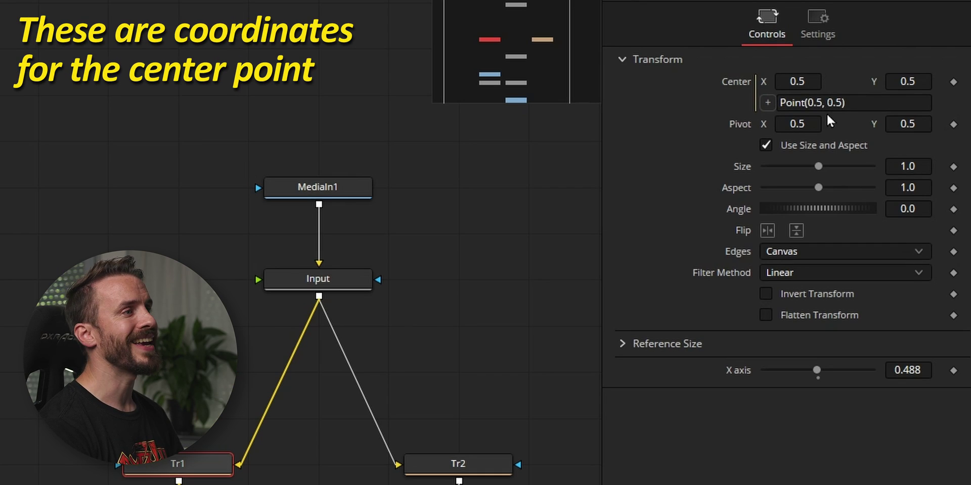
click(814, 103)
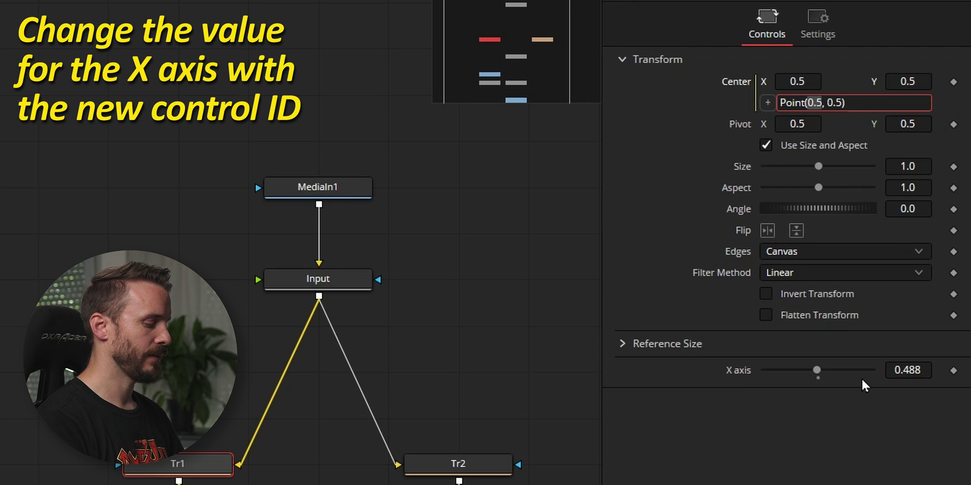
text(Xaxis)
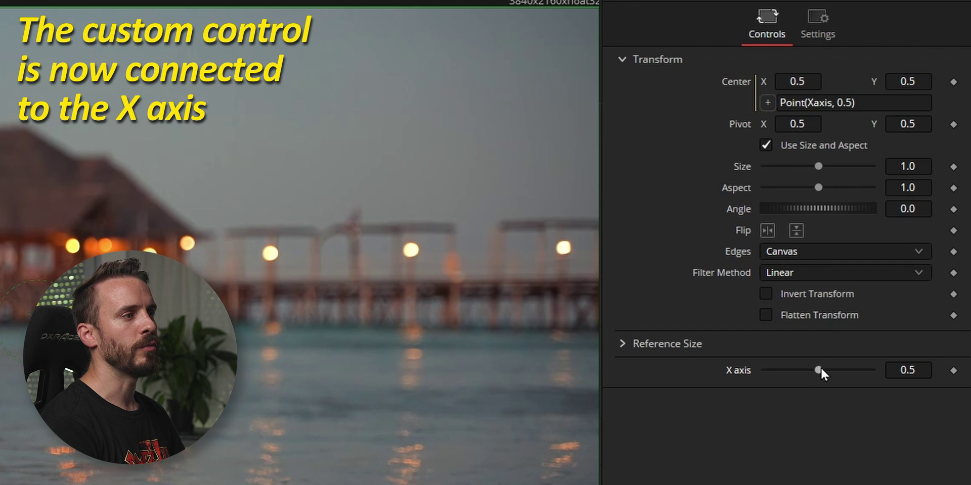
mouse_move(821, 370)
mouse_down()
mouse_move(802, 372)
mouse_move(848, 370)
mouse_move(802, 371)
mouse_move(838, 373)
mouse_up()
double_click(737, 372)
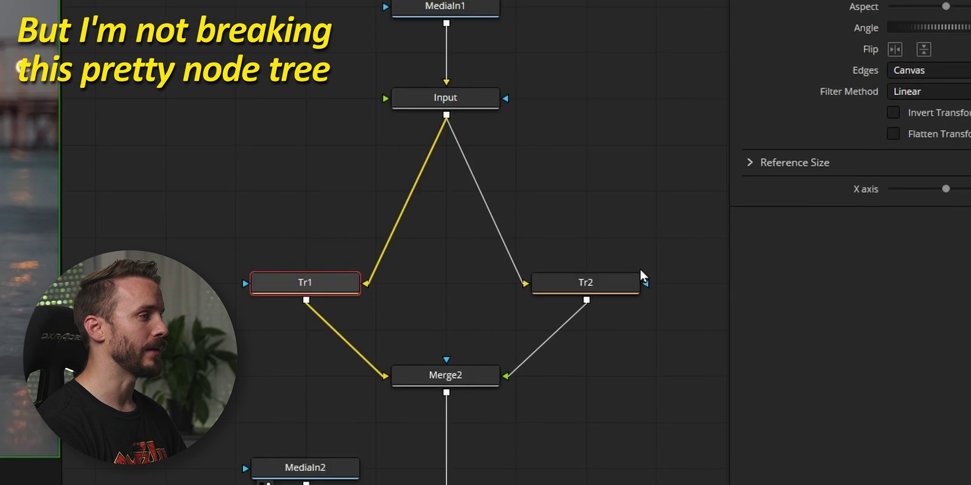
Step: Add an 'X axis' slider control to Tr2's Controls page
right_click(630, 224)
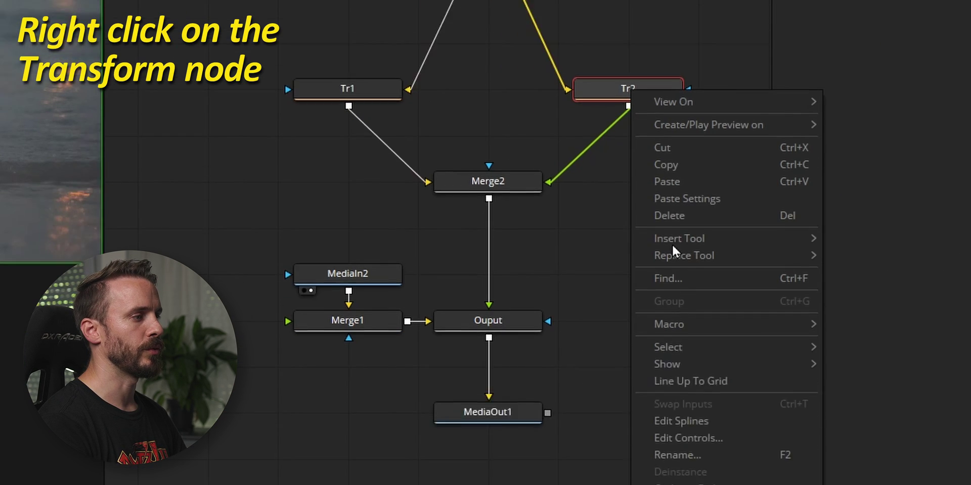
click(688, 304)
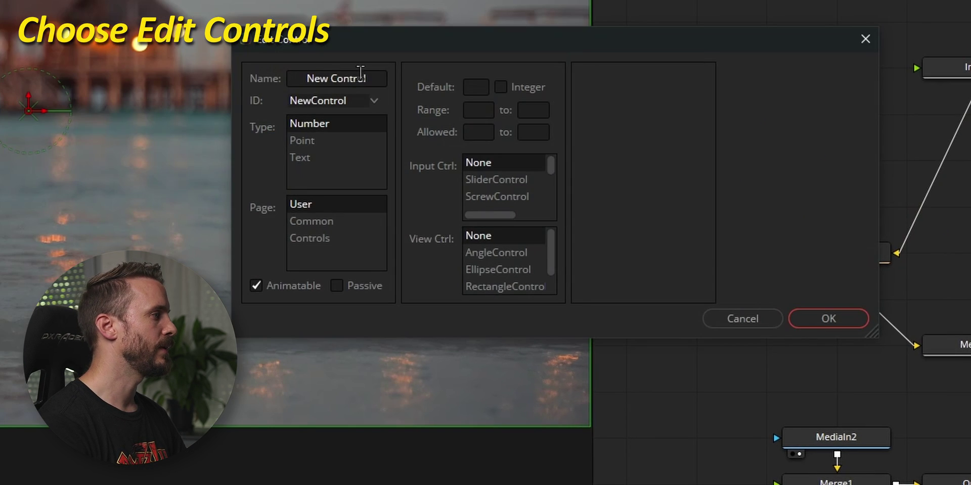
text(X axis)
key(Tab)
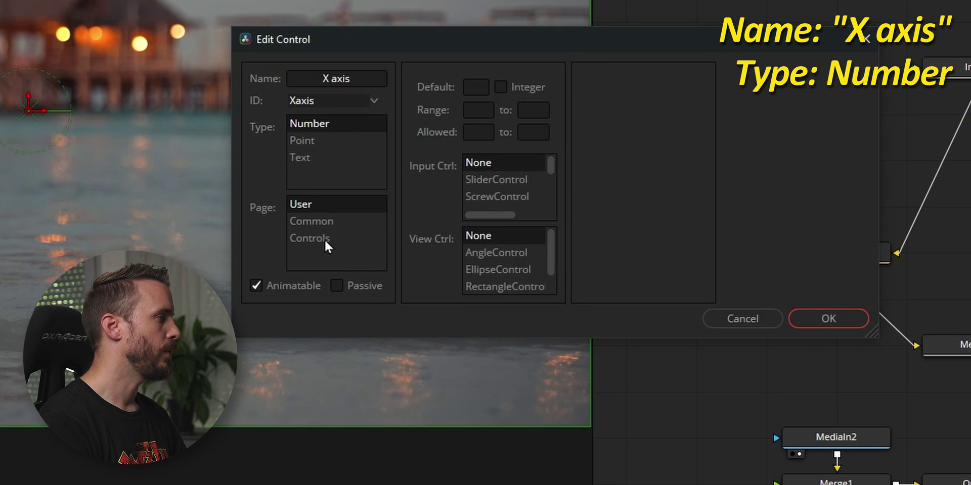
click(325, 238)
click(499, 178)
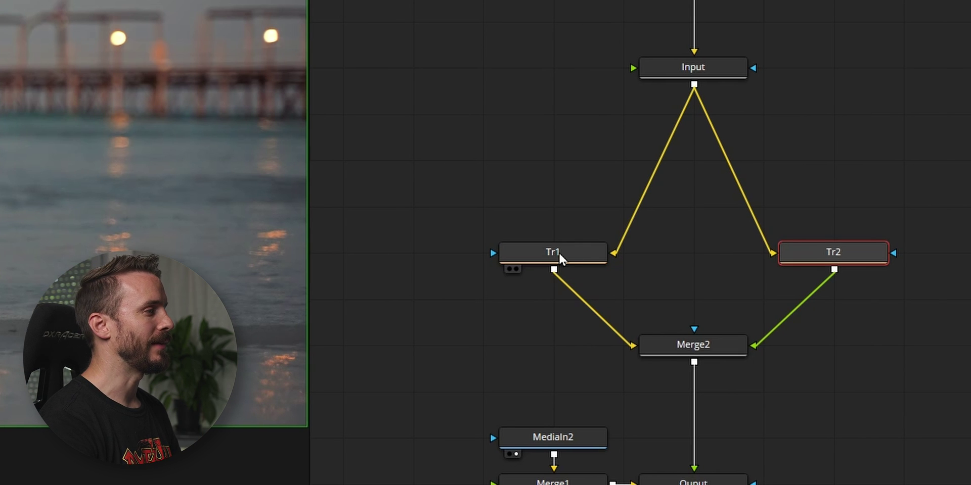
Step: Copy Tr1's settings and paste them onto Tr2
click(559, 252)
mouse_move(833, 252)
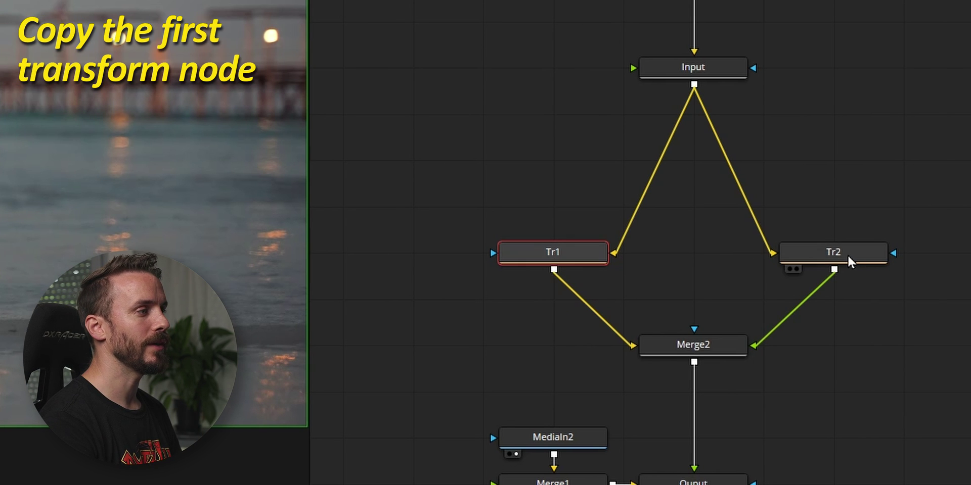
click(845, 252)
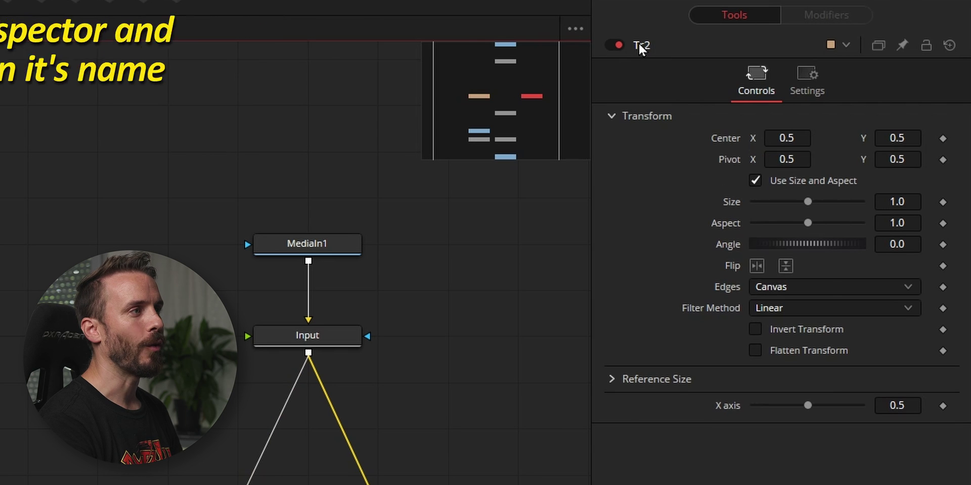
right_click(639, 47)
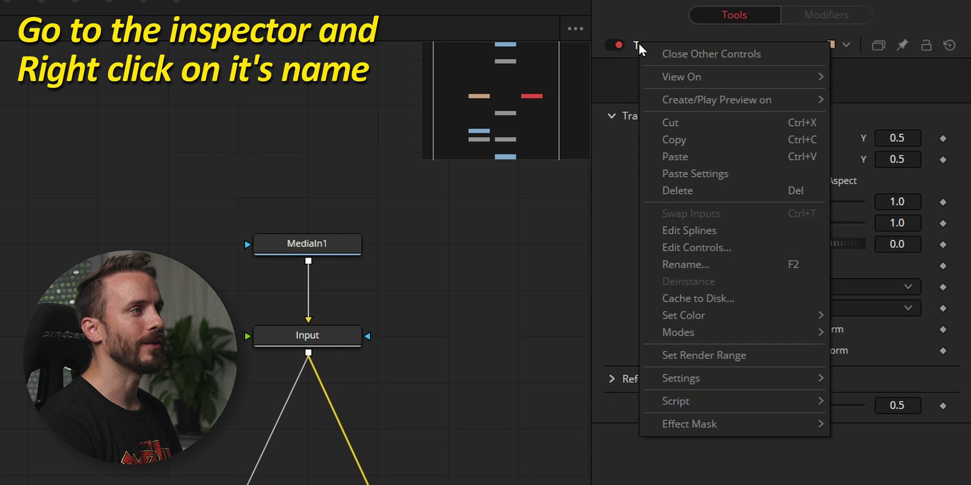
click(698, 173)
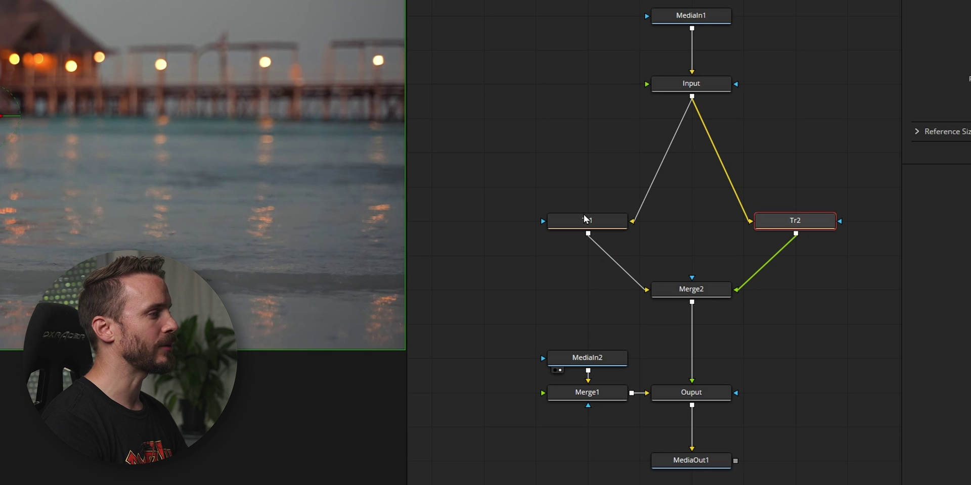
mouse_move(939, 482)
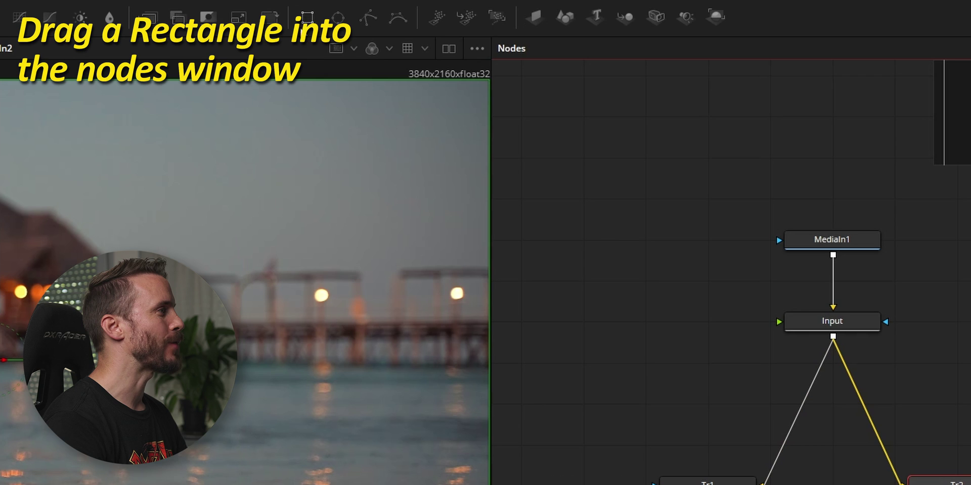
Step: Add a Rectangle1 node feeding Tr1 with width and height both 1.0
drag(505, 15, 593, 332)
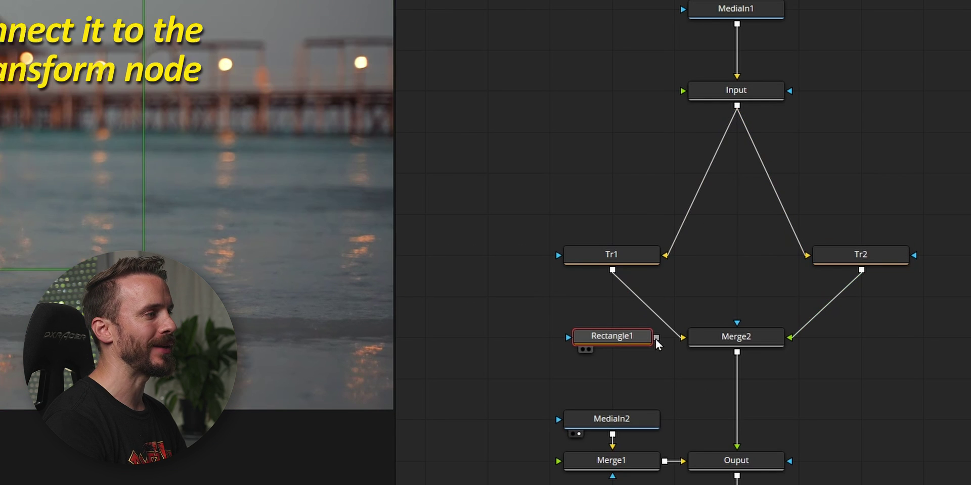
drag(656, 338, 602, 257)
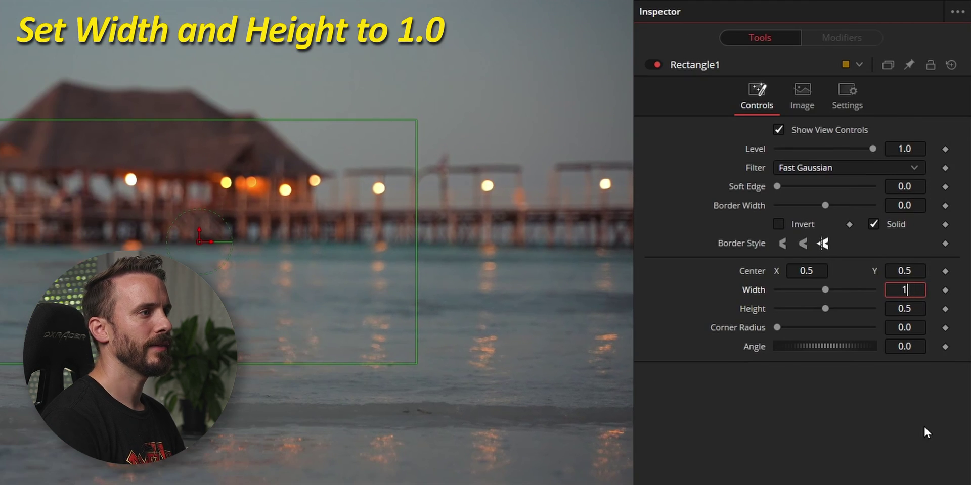
key(Tab)
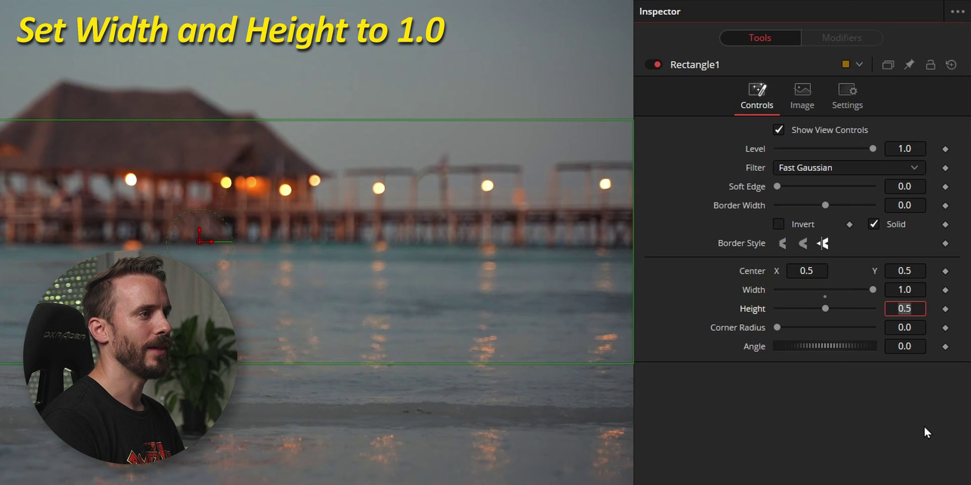
text(1)
key(Tab)
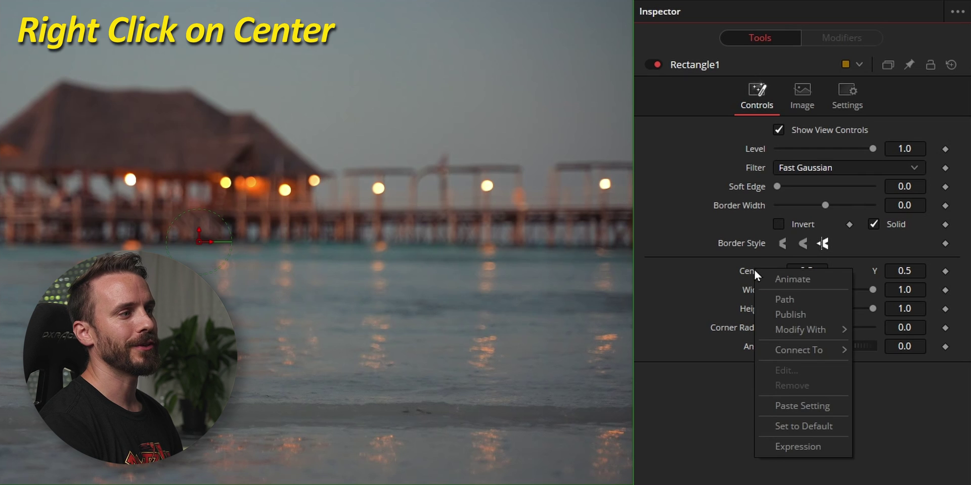
Step: Link Rectangle1's Center to Tr1 with the expression Point(Tr1.Center.X + 0.5, 0.5)
click(787, 449)
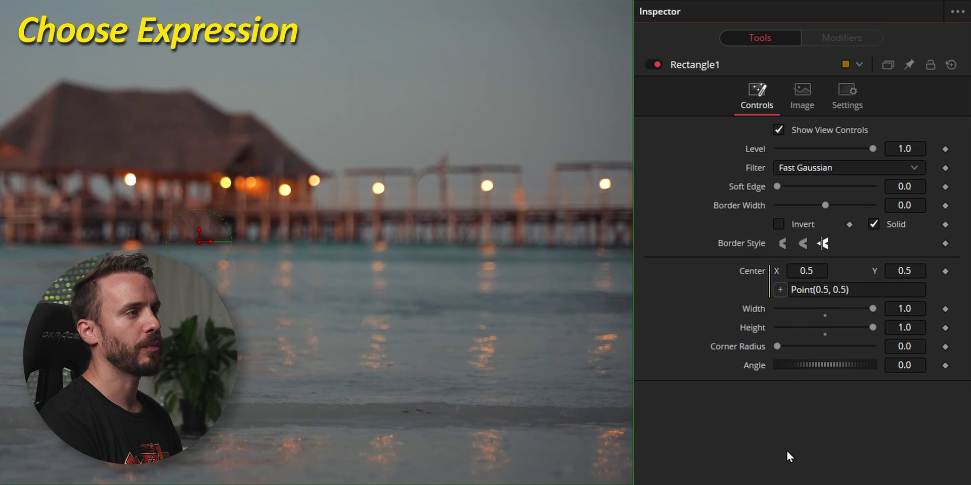
click(817, 290)
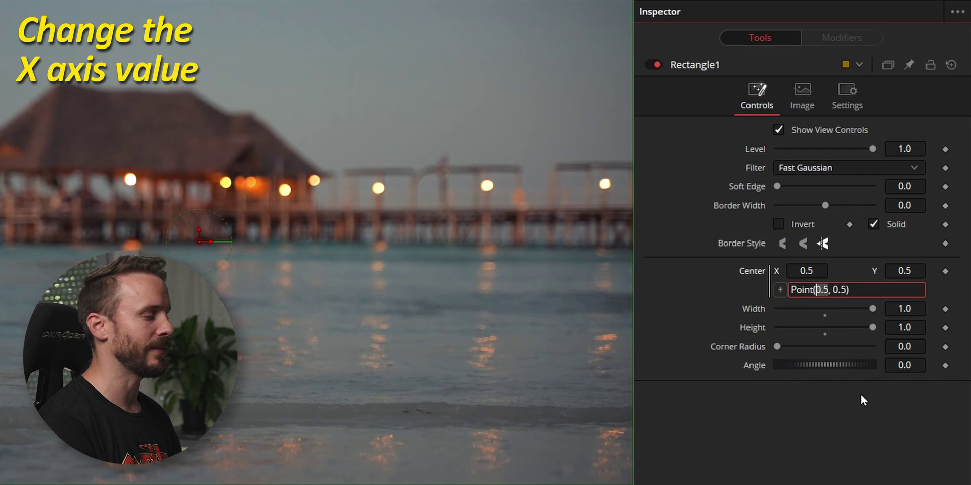
key(Delete)
key(Delete)
key(Delete)
text(Tr1.Center)
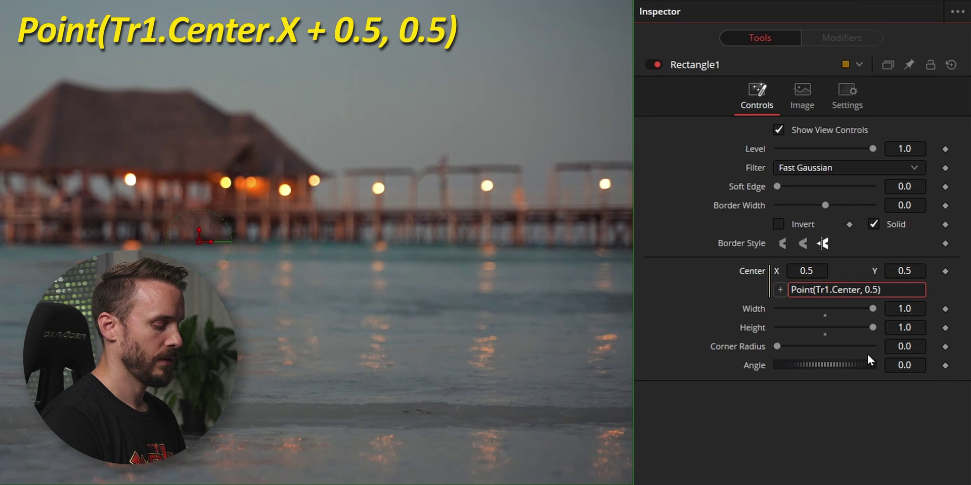
text(.X)
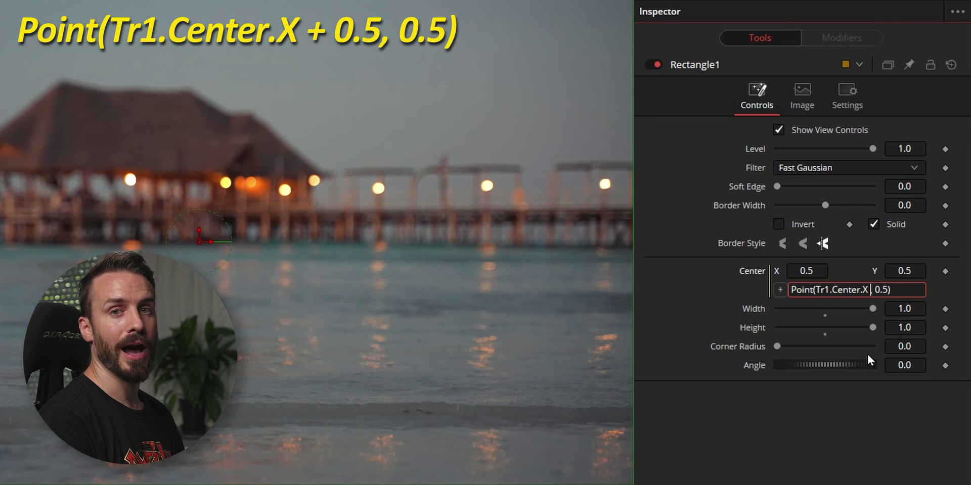
text( + )
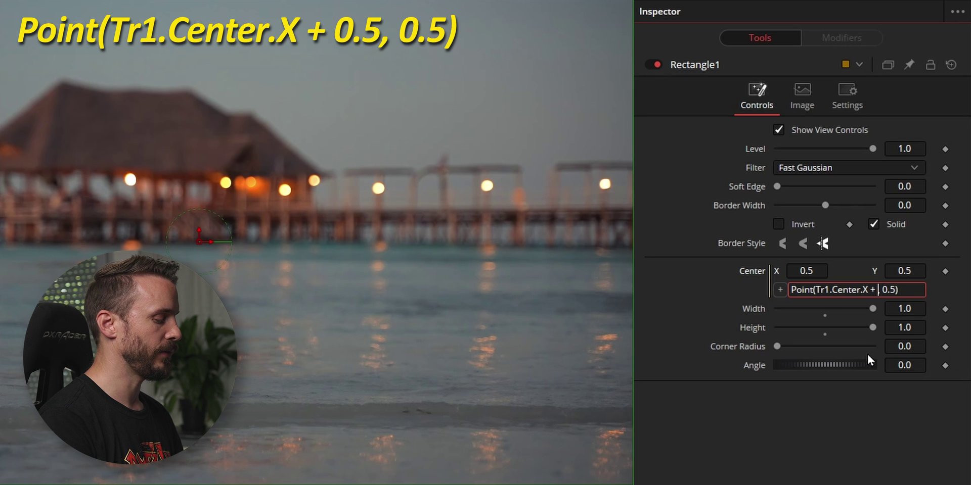
text(0.5)
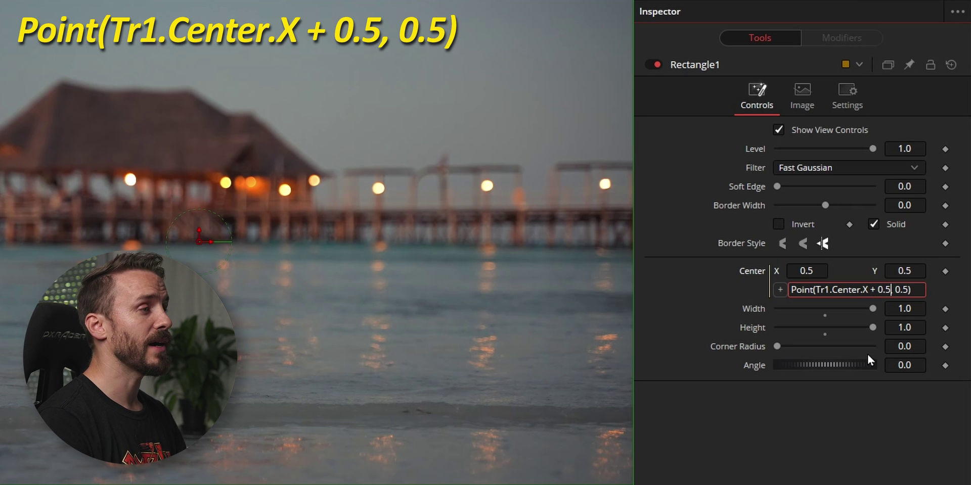
text(,)
key(Tab)
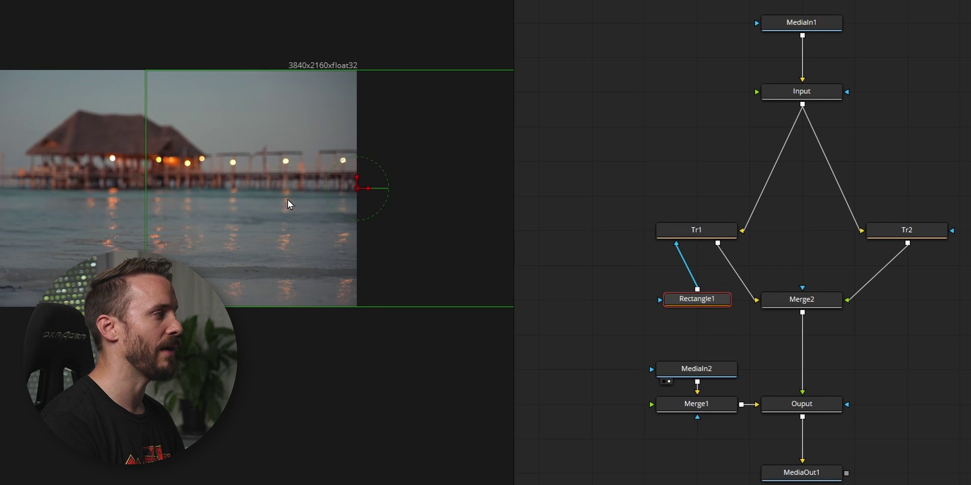
Step: Duplicate Rectangle1 and connect the copy, Rectangle1_1, to Tr2's mask input
key(ctrl+c)
click(896, 311)
key(ctrl+v)
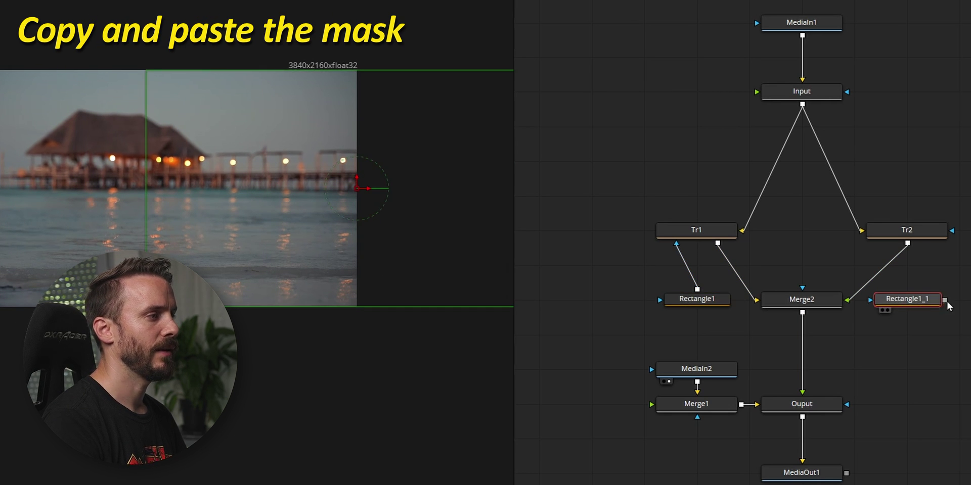
drag(944, 300, 928, 243)
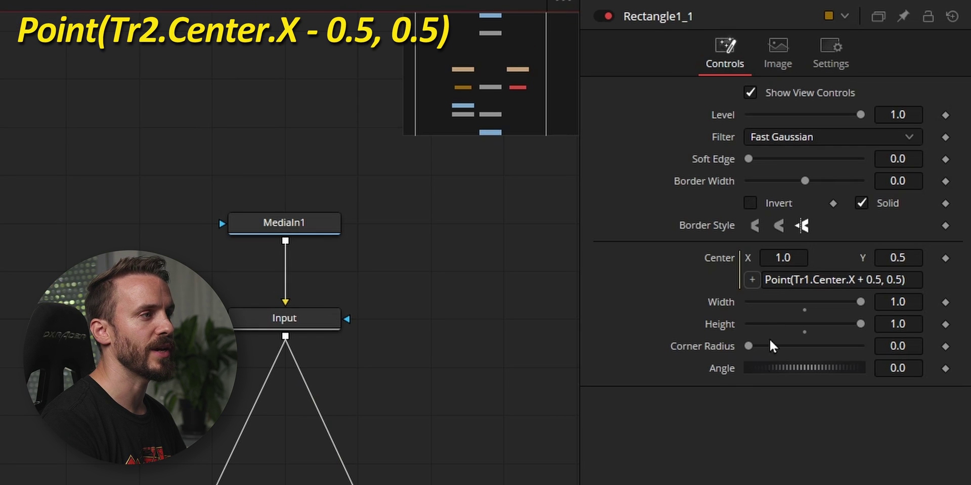
Step: Change Rectangle1_1's Center expression to Point(Tr2.Center.X - 0.5, 0.5)
click(808, 278)
key(BackSpace)
text(2)
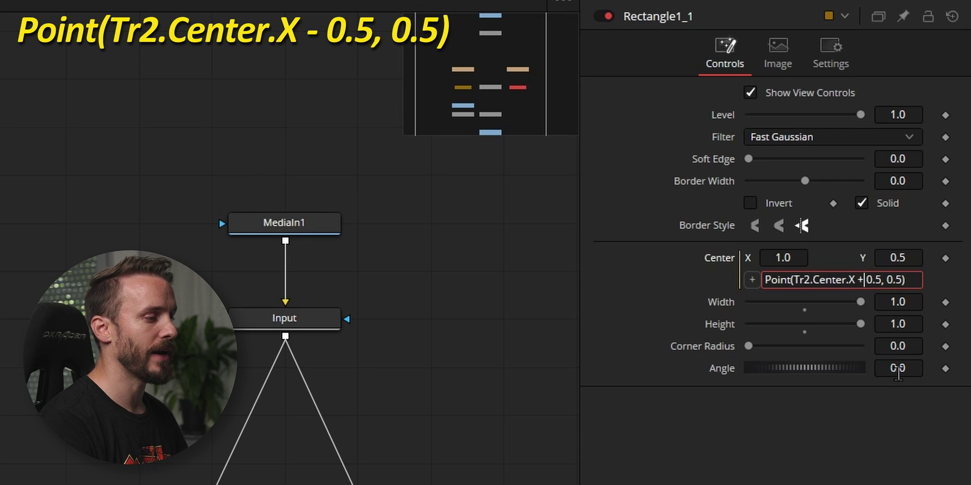
key(BackSpace)
text(-)
key(Return)
Step: Turn on Apply Mask Inverted for Tr1 and Tr2, and enable Multiply by Mask on Tr1
click(596, 304)
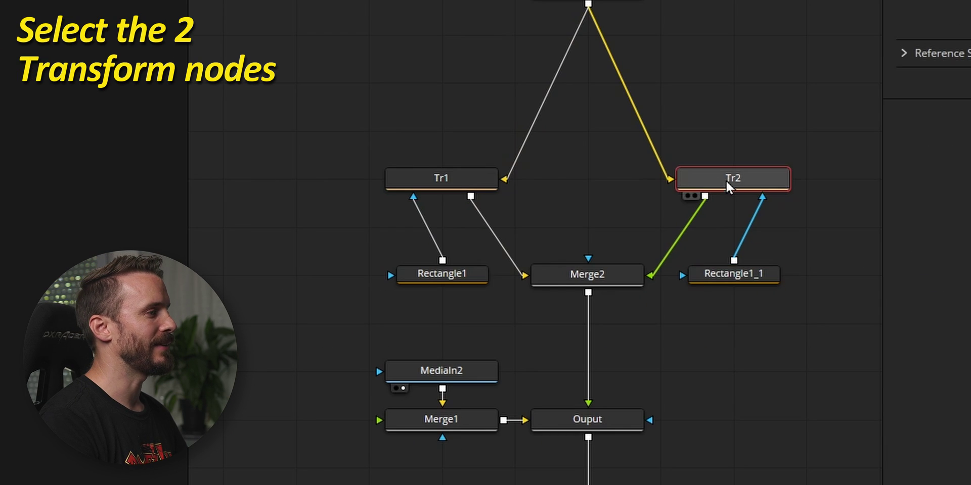
ctrl+click(354, 308)
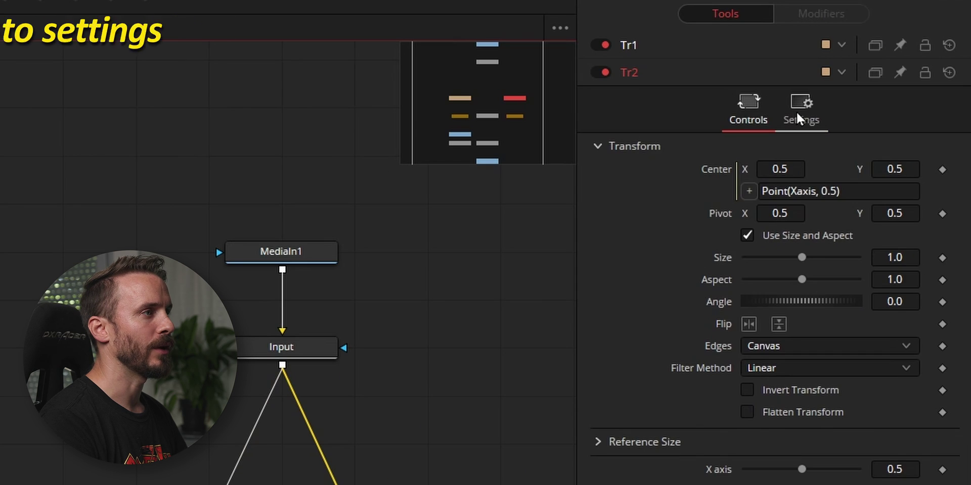
click(799, 118)
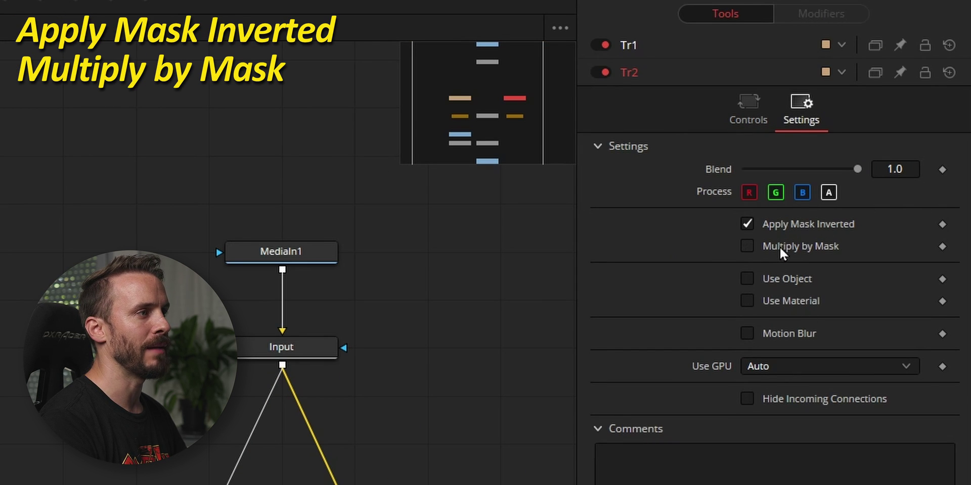
click(690, 46)
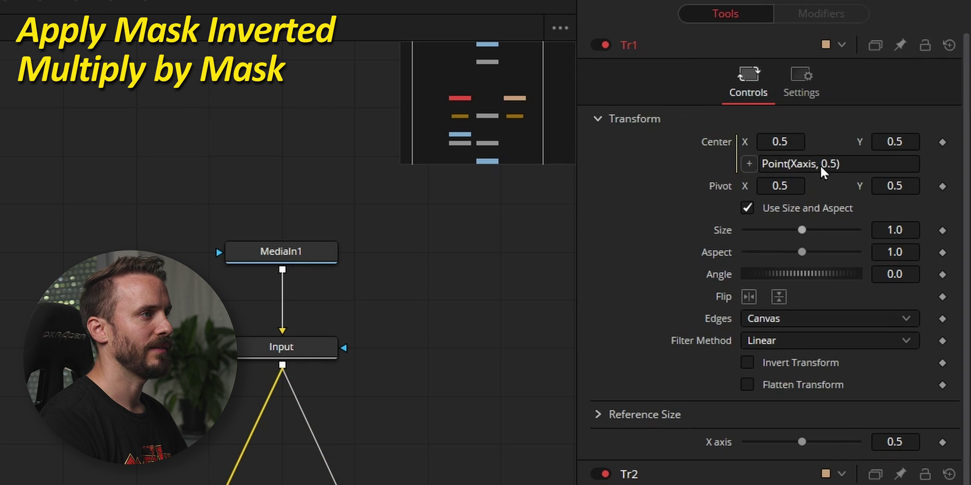
click(811, 112)
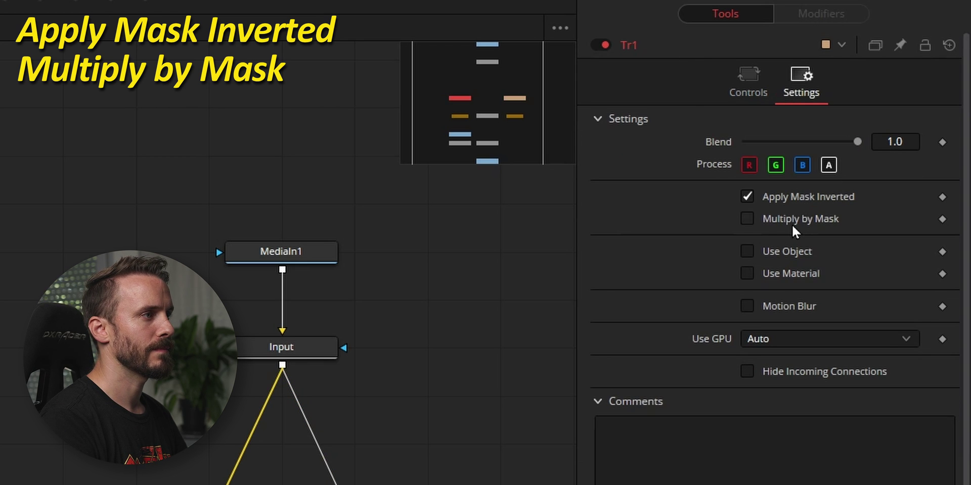
click(747, 219)
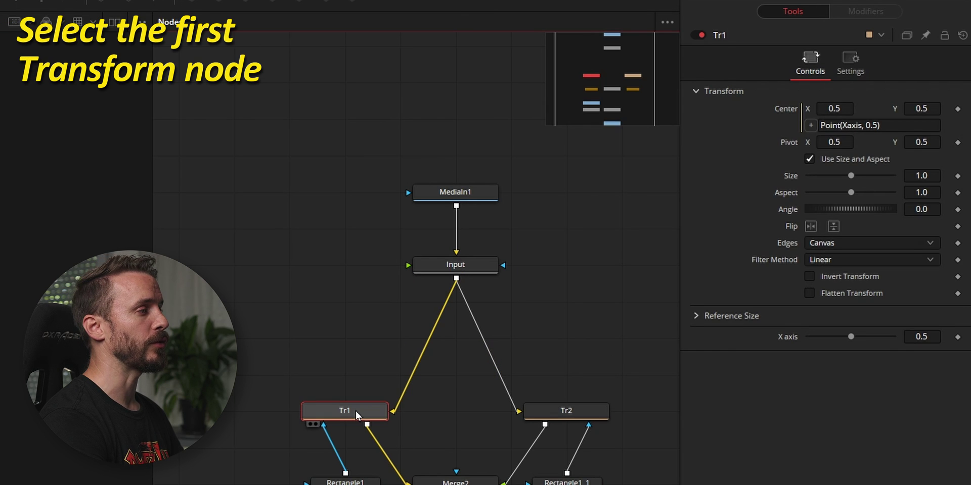
Step: Attach an Anim Curves modifier to Tr1's X axis using Easing, Expo in, Sine out
right_click(789, 339)
mouse_move(764, 282)
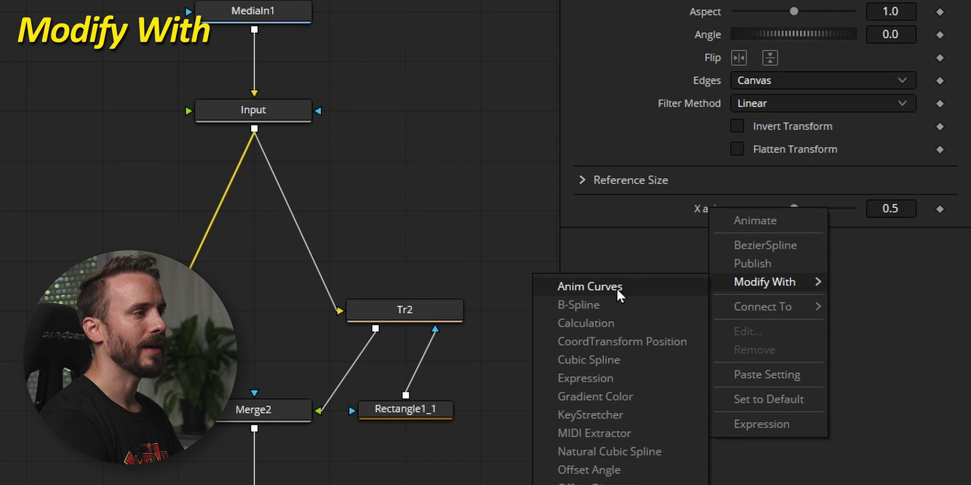
click(615, 287)
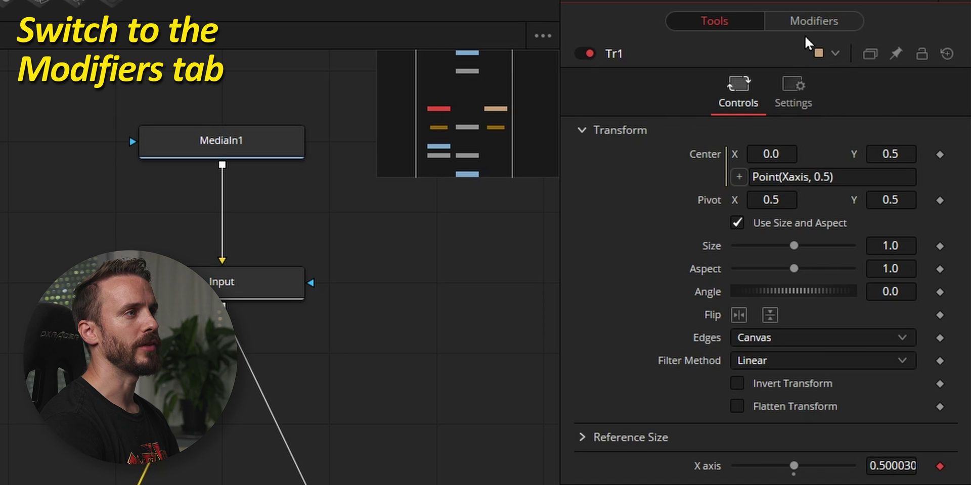
click(809, 22)
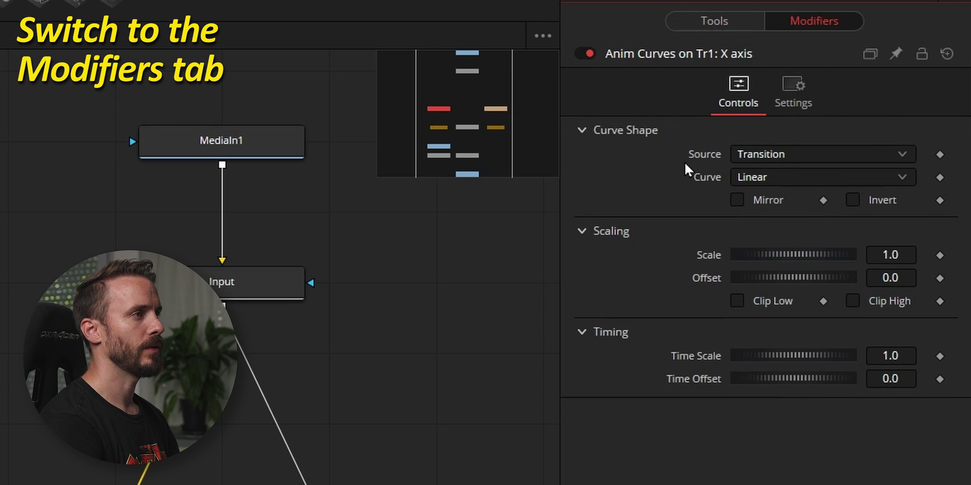
click(747, 183)
click(769, 219)
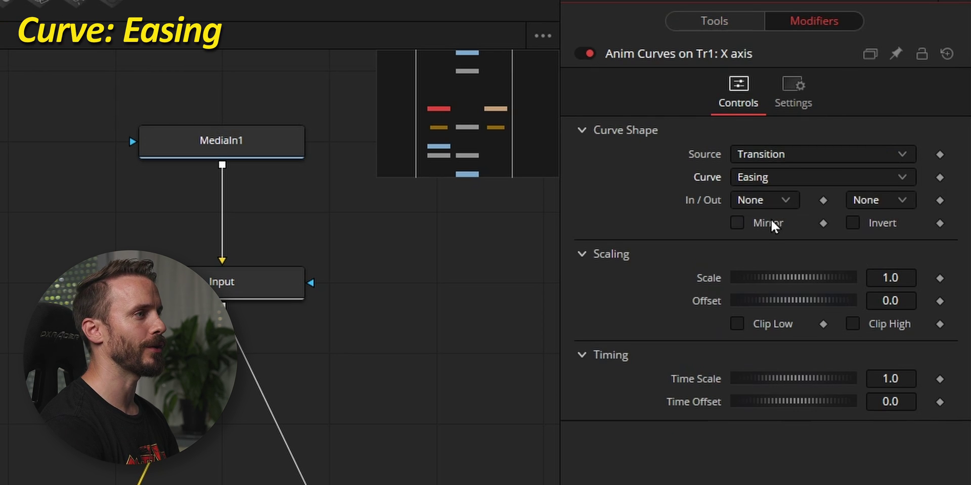
click(746, 204)
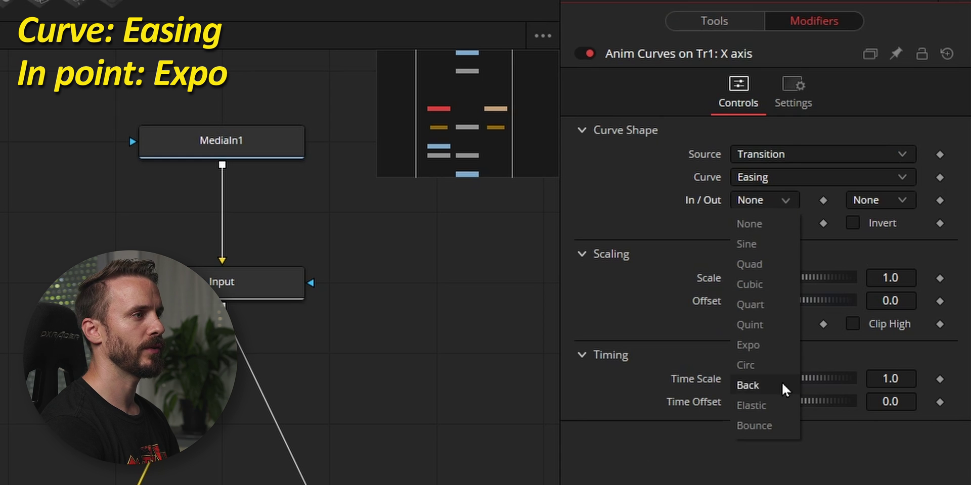
click(748, 345)
click(891, 203)
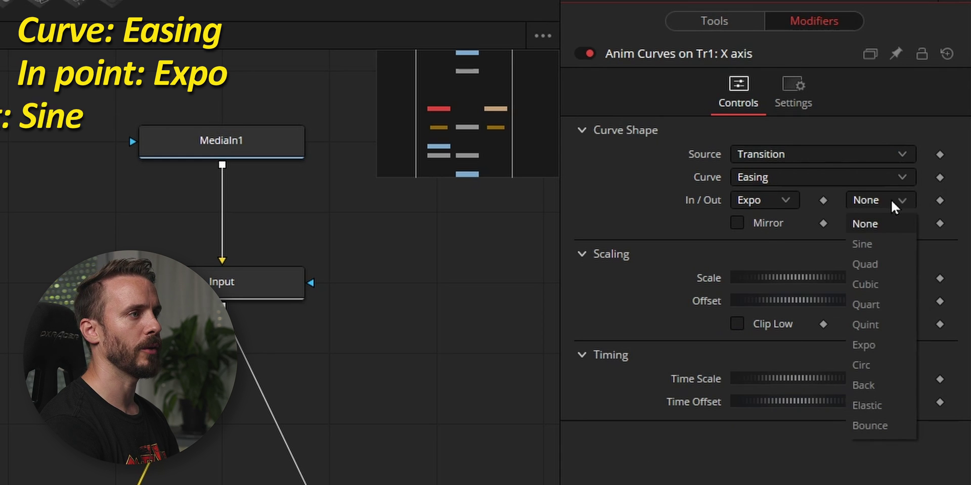
click(878, 245)
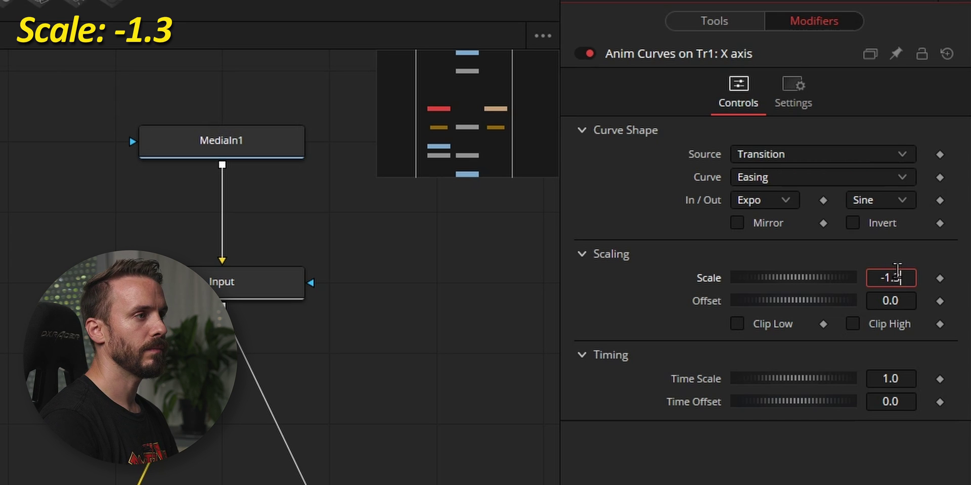
Step: Set the curve's Scale -1.3, Offset 0.5, Time Scale 1.3 and Time Offset 0.5
key(Tab)
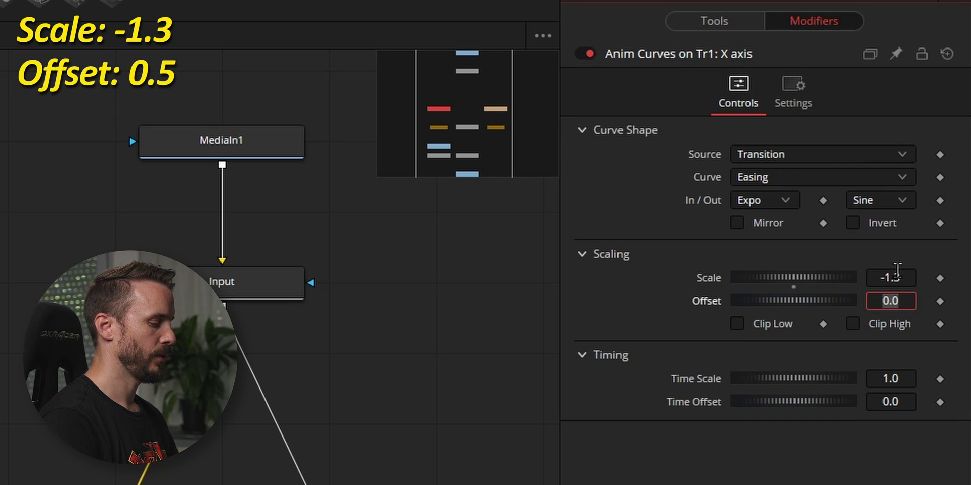
text(0.5)
key(Tab)
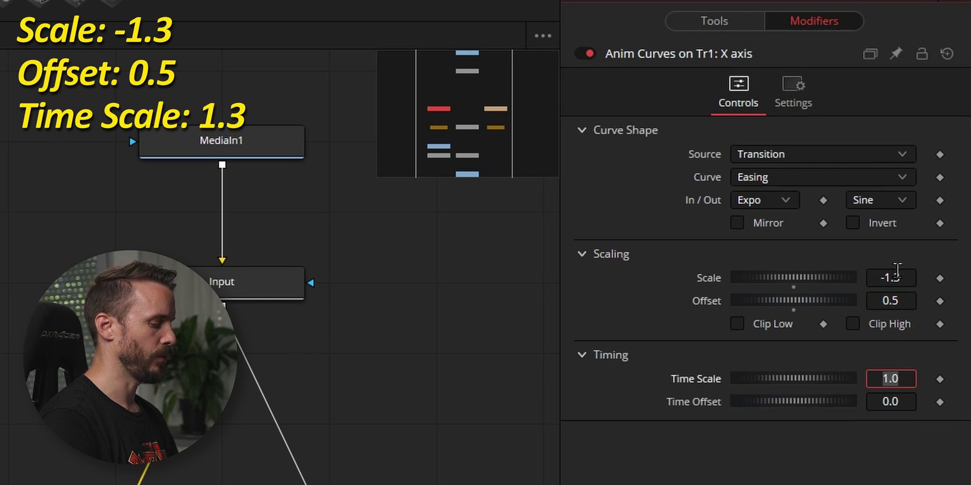
text(1.3)
key(Tab)
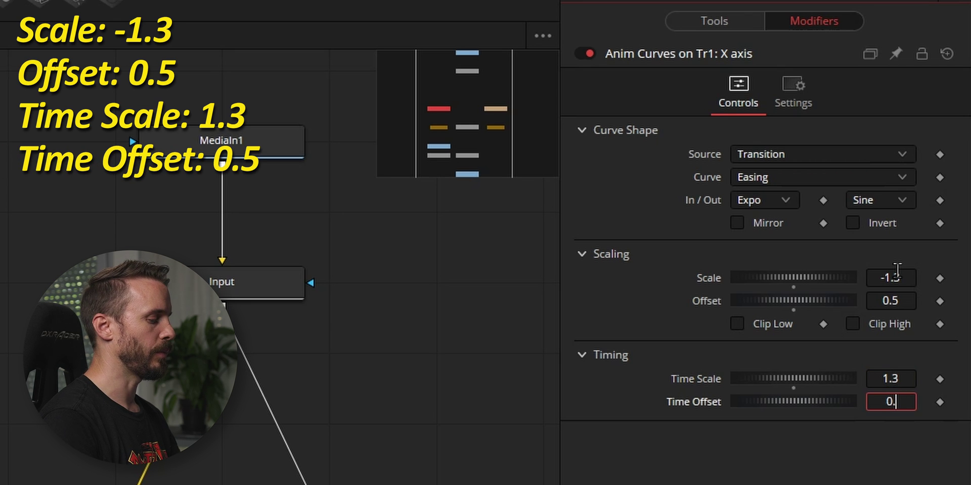
text(5)
click(736, 457)
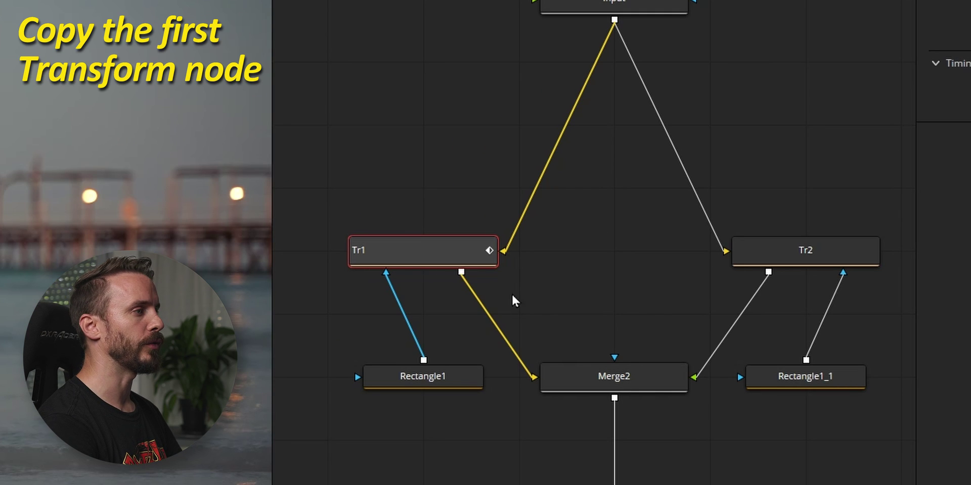
Step: Paste Tr1's settings onto Tr2 and change its Anim Curves Scale to 1.3
click(796, 257)
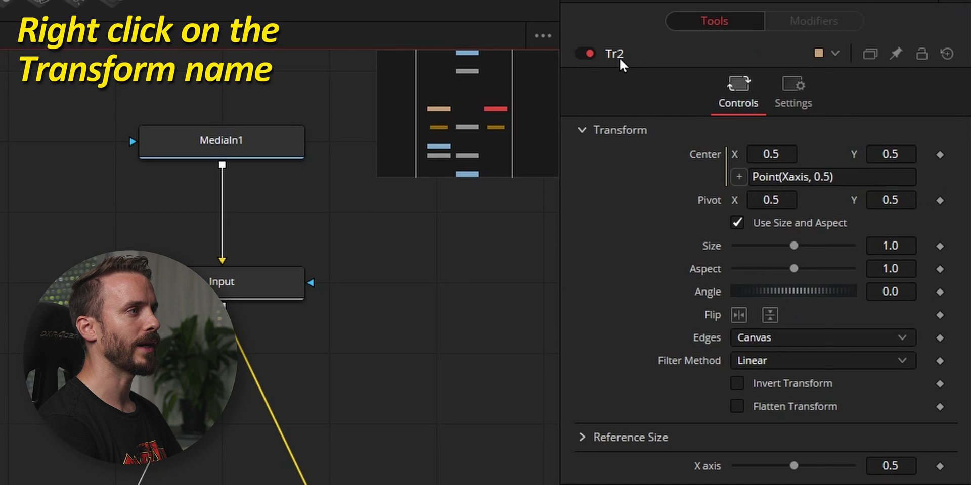
right_click(618, 59)
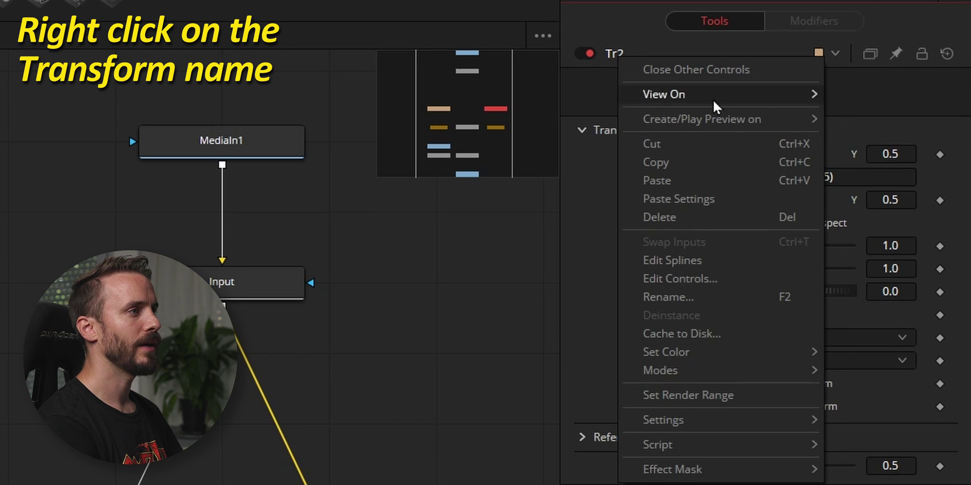
click(679, 200)
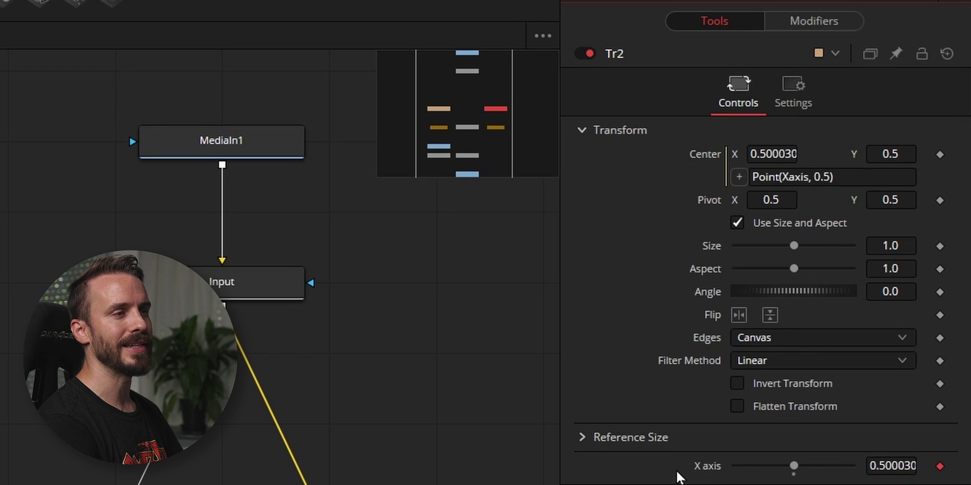
click(809, 23)
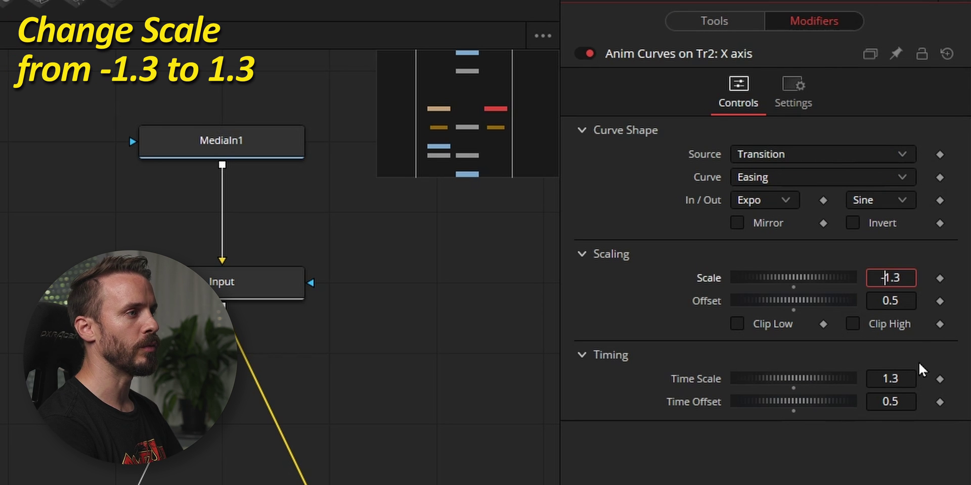
key(Tab)
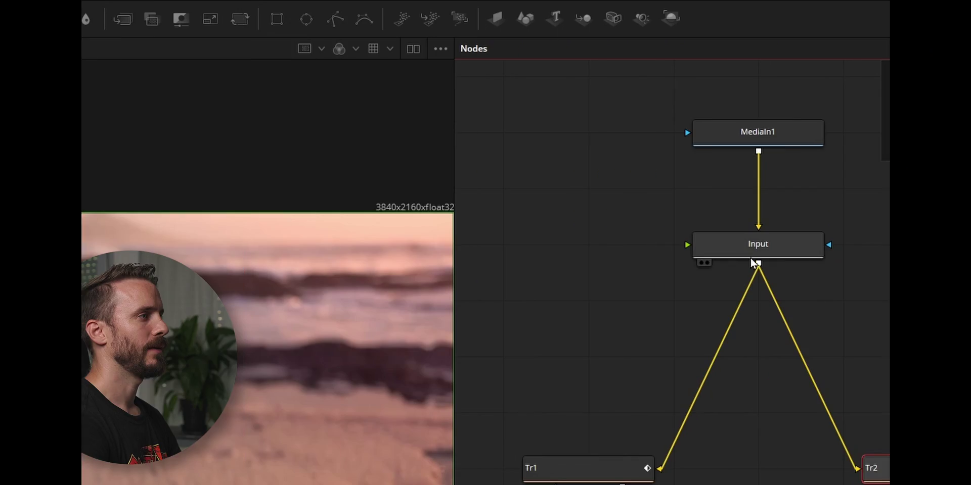
Step: Add a Merge3 node after Input and connect a new Text1 node into it
click(750, 248)
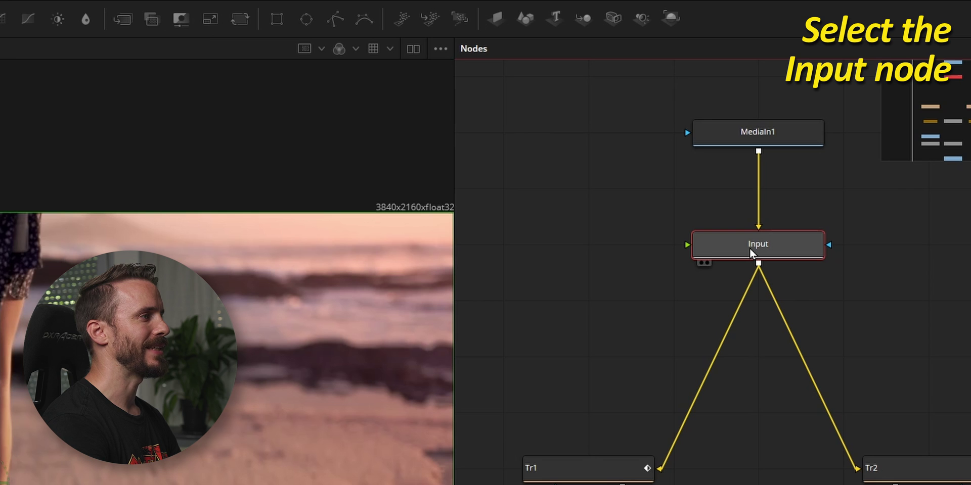
click(122, 20)
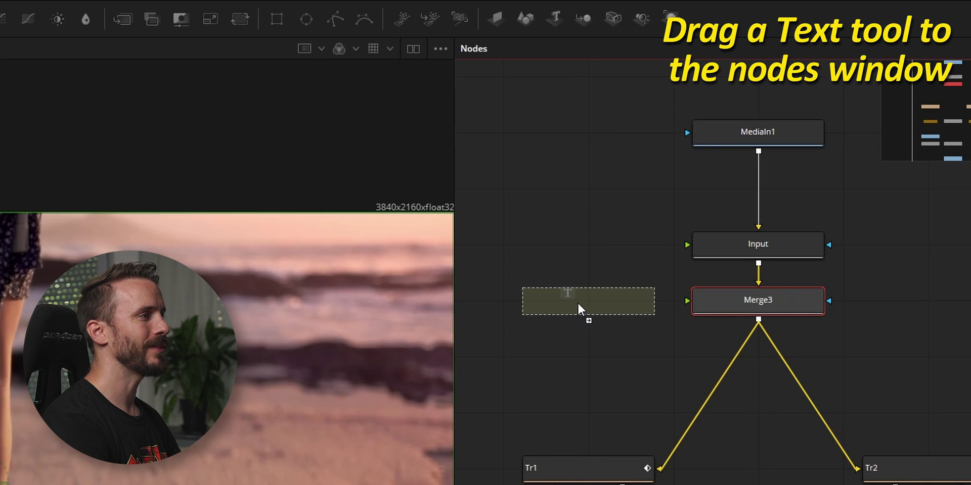
drag(149, 25, 577, 301)
drag(657, 303, 730, 301)
click(574, 302)
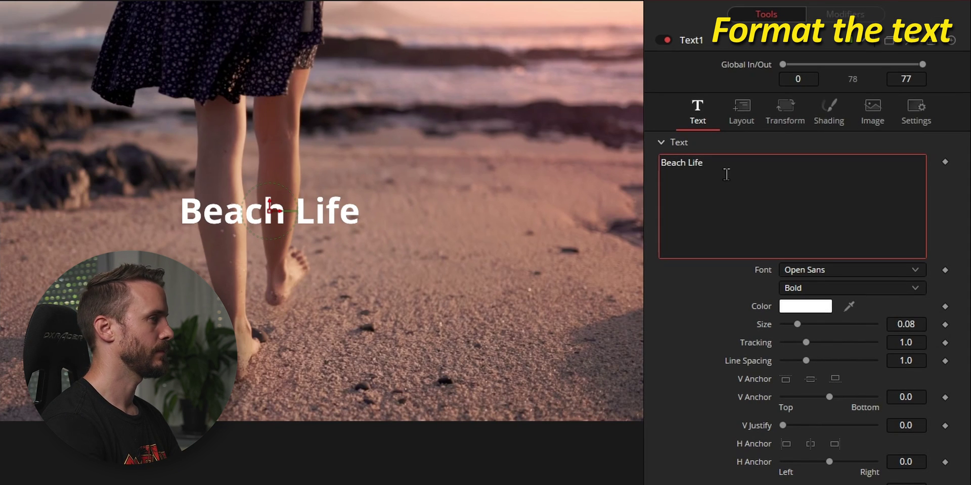
Step: Set the title font to Active Regular at size 0.2
click(863, 272)
key(a)
click(849, 285)
click(910, 324)
text(0)
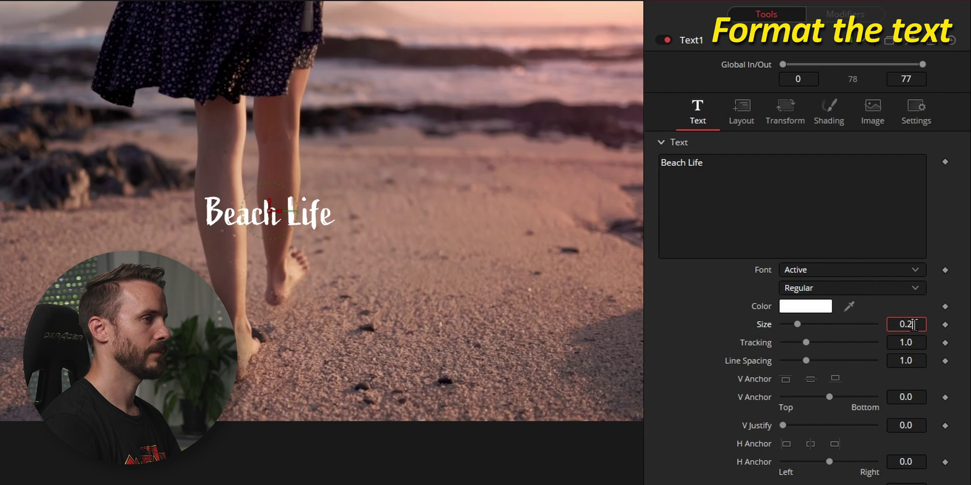
key(Tab)
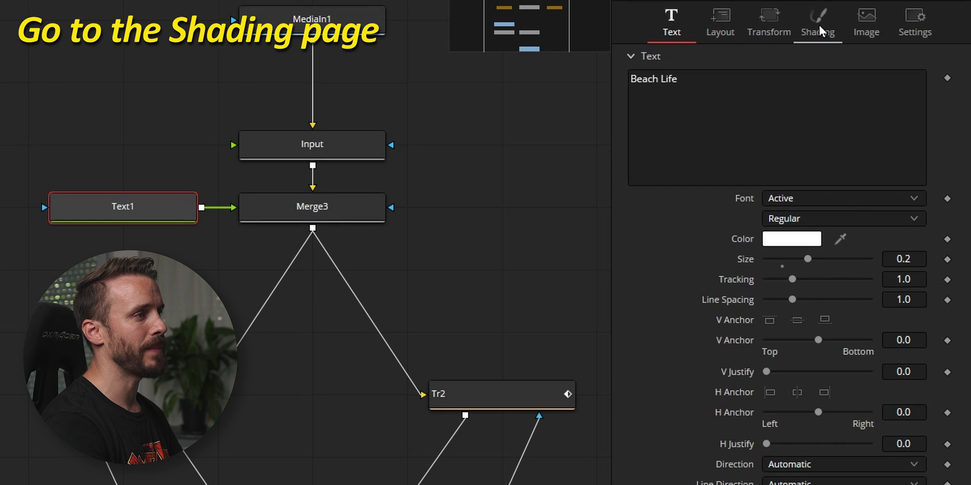
Step: Drive Merge3's Blend parameter with an Anim Curves modifier
click(818, 26)
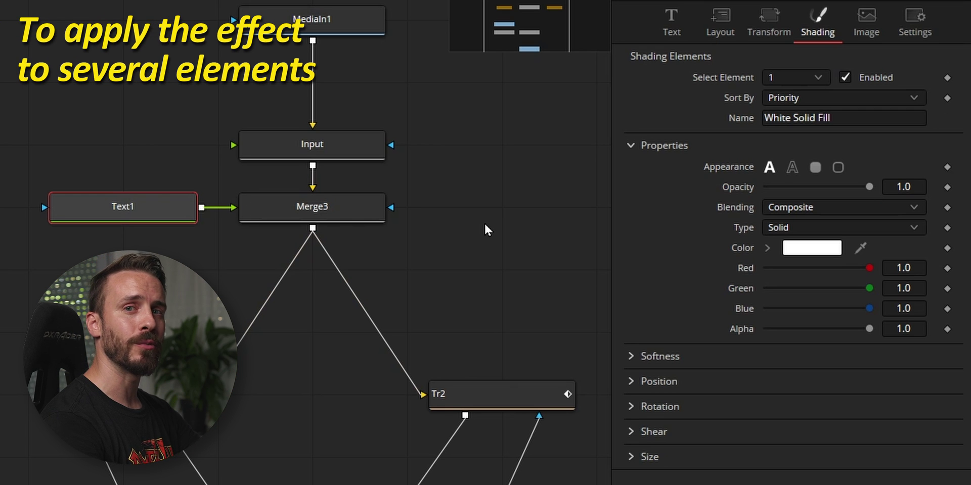
click(360, 205)
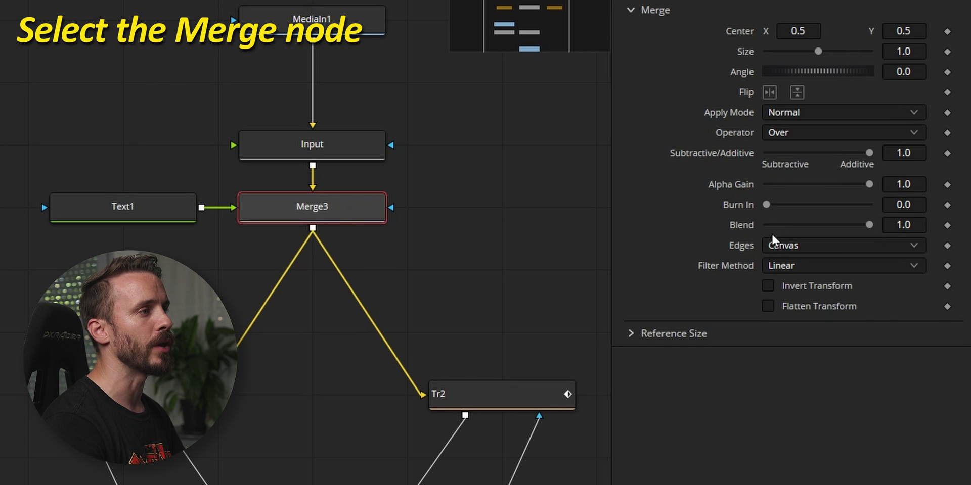
right_click(744, 226)
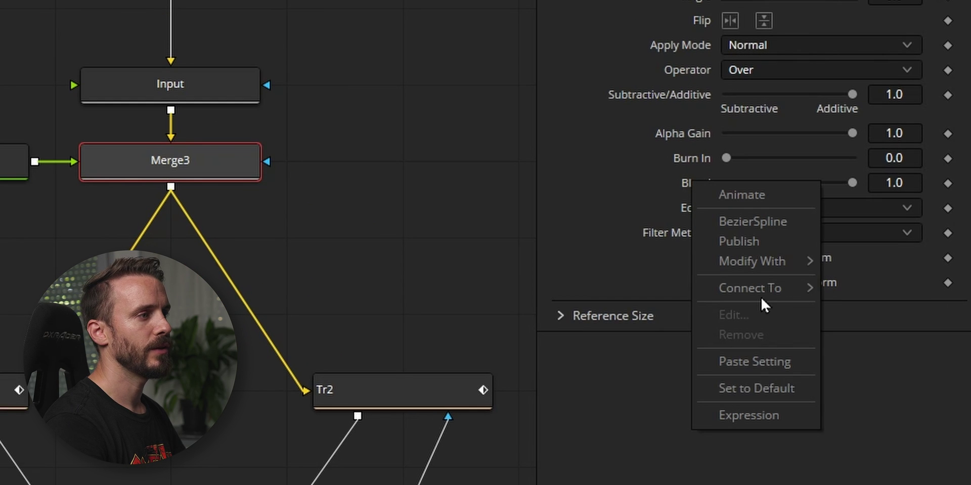
mouse_move(751, 261)
click(607, 273)
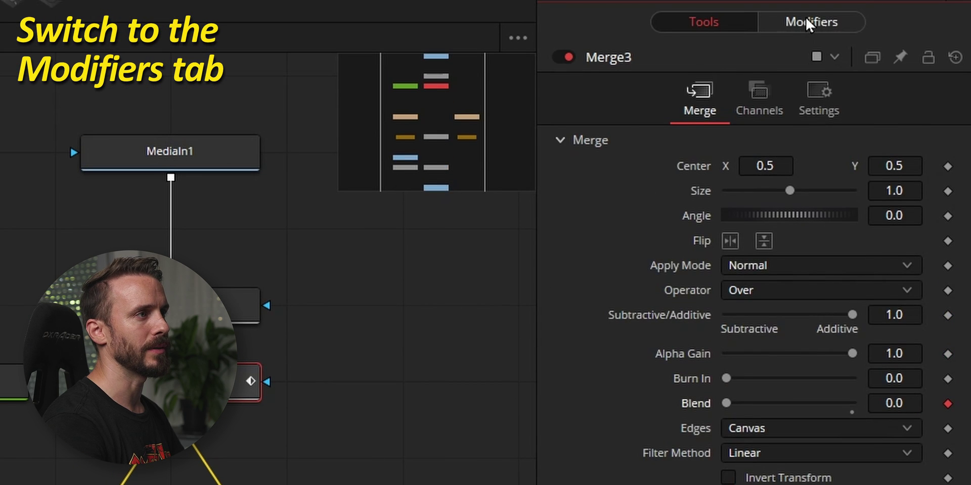
Step: Set the Blend curve's Time Scale to 10 and Time Offset to 0.1
click(811, 22)
click(901, 384)
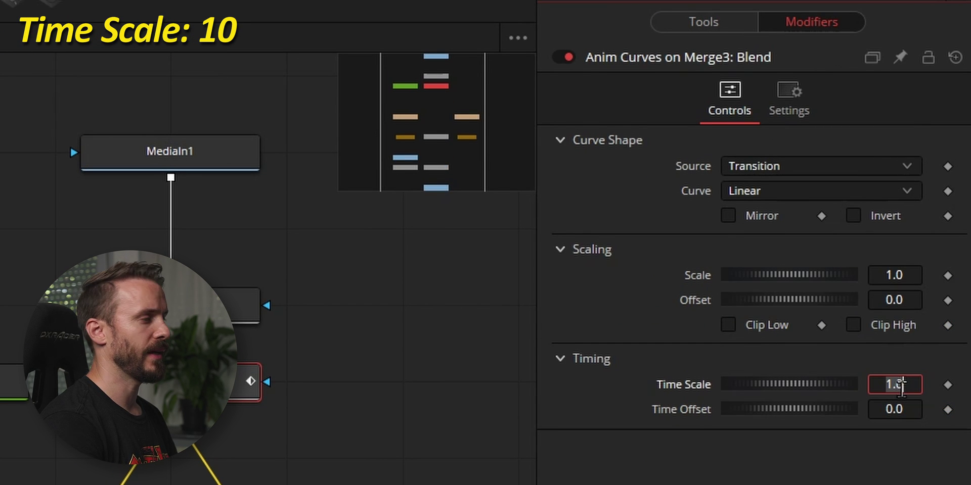
text(10)
key(Tab)
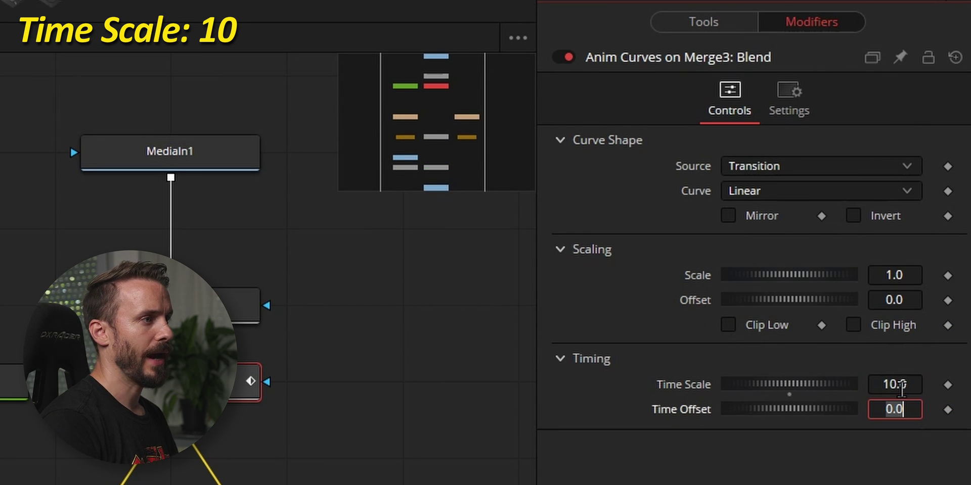
key(BackSpace)
text(0.1)
key(Tab)
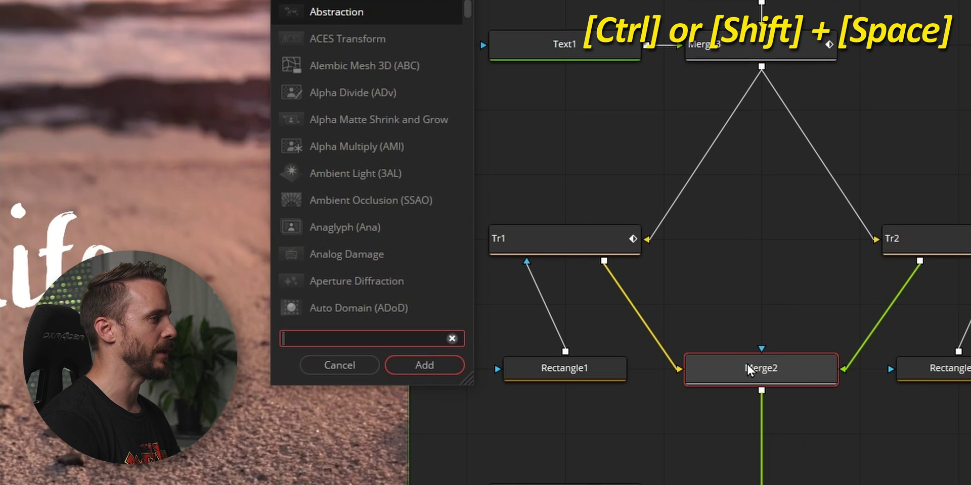
Step: Insert a Drop Shadow node after Merge2 by searching 'Shado'
text(S)
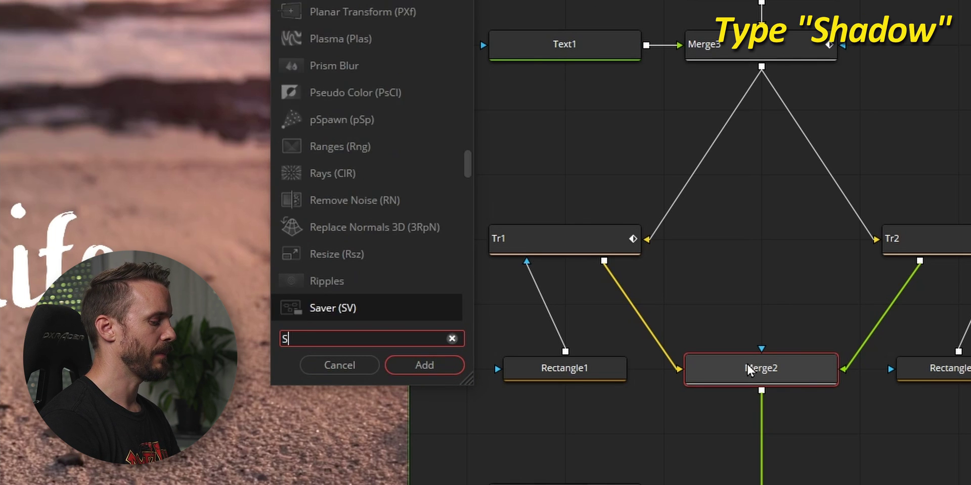
text(hadow)
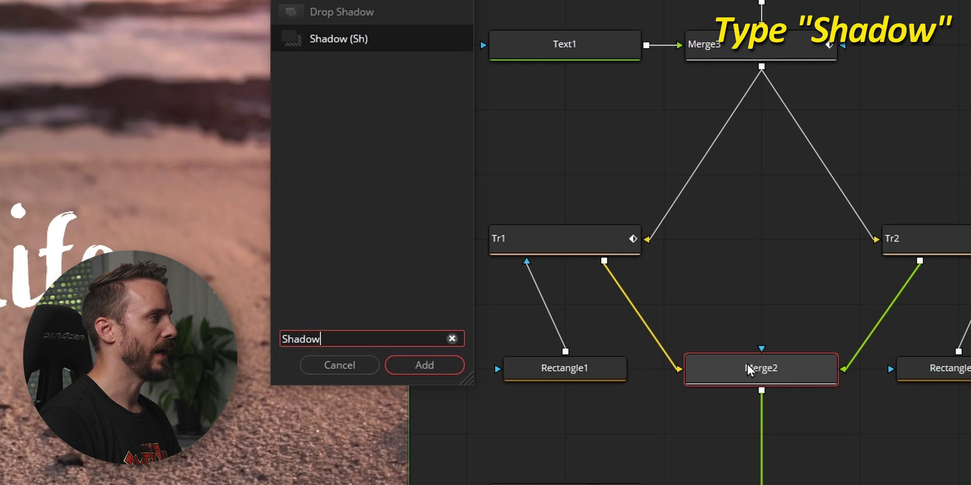
key(Up)
key(Return)
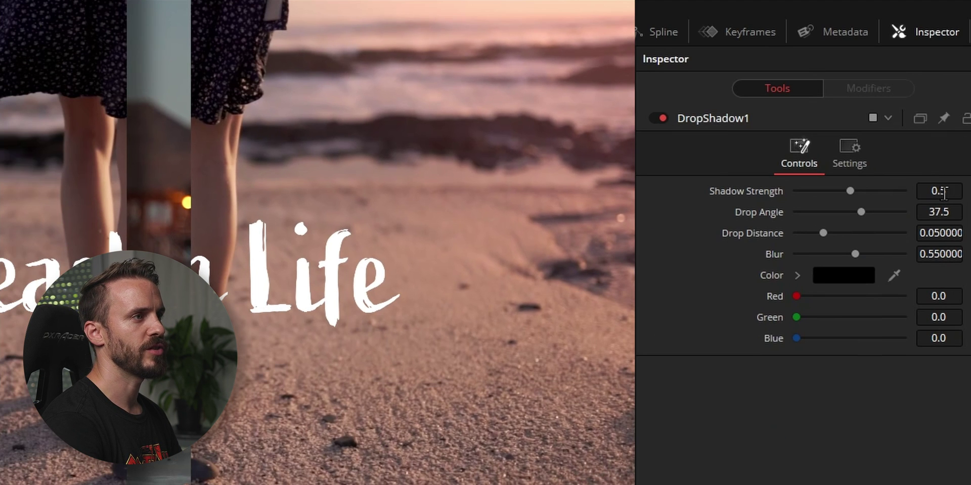
Step: Set shadow strength 0.6, drop angle -100, drop distance 0.06 and blur 0.4
click(943, 192)
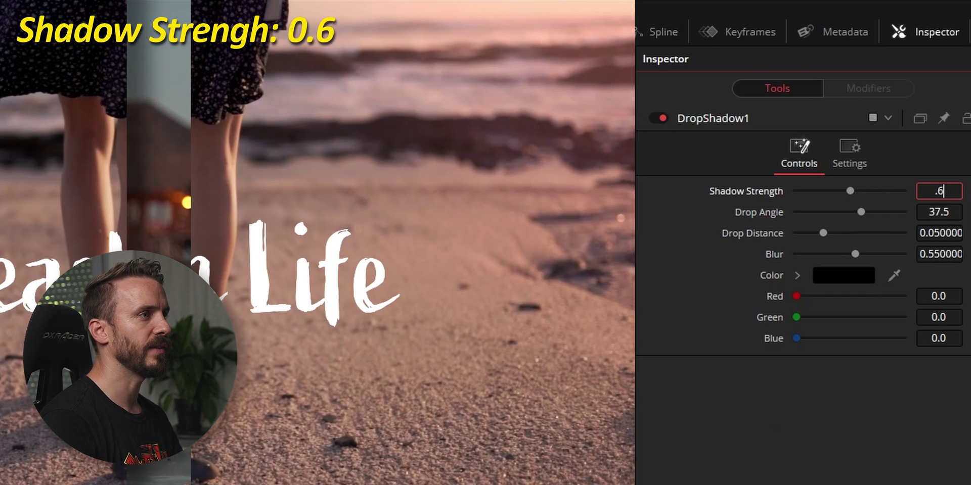
key(Tab)
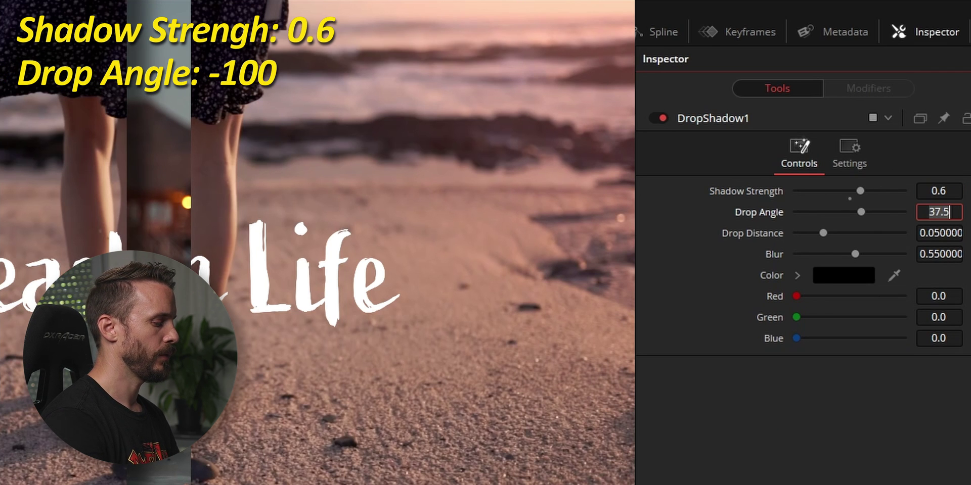
text(-100)
key(Tab)
text(0.06)
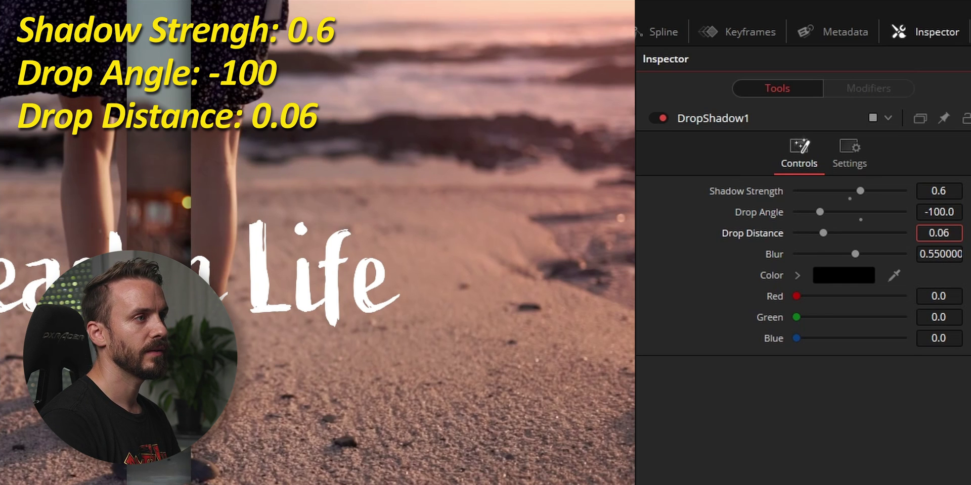
key(Tab)
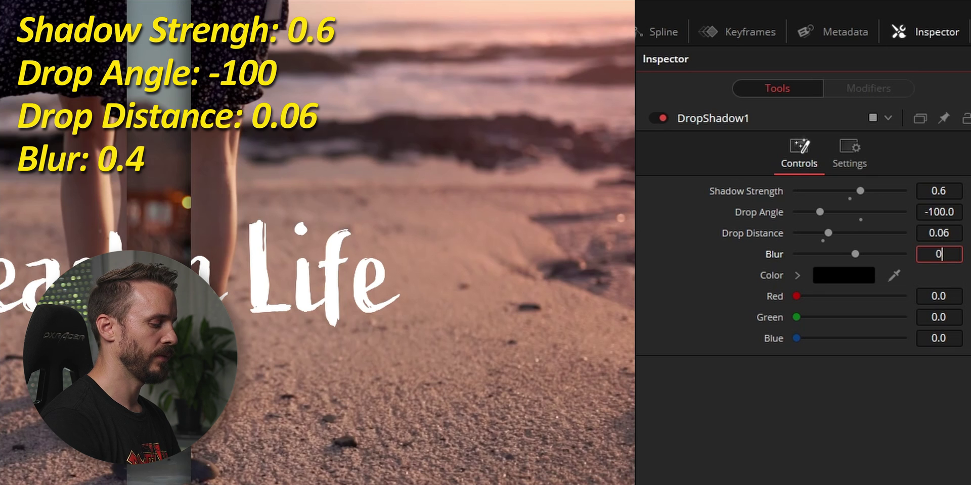
text(.4)
key(Tab)
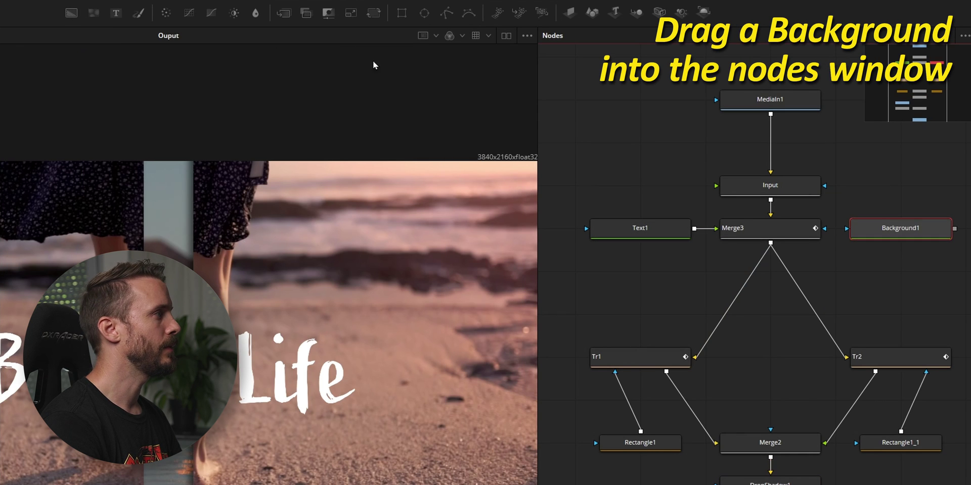
Step: Place a Paint1 node above Background1 feeding Input, and set Background1's alpha to 0
click(140, 18)
mouse_move(907, 226)
mouse_down()
mouse_move(783, 181)
mouse_move(629, 195)
mouse_up()
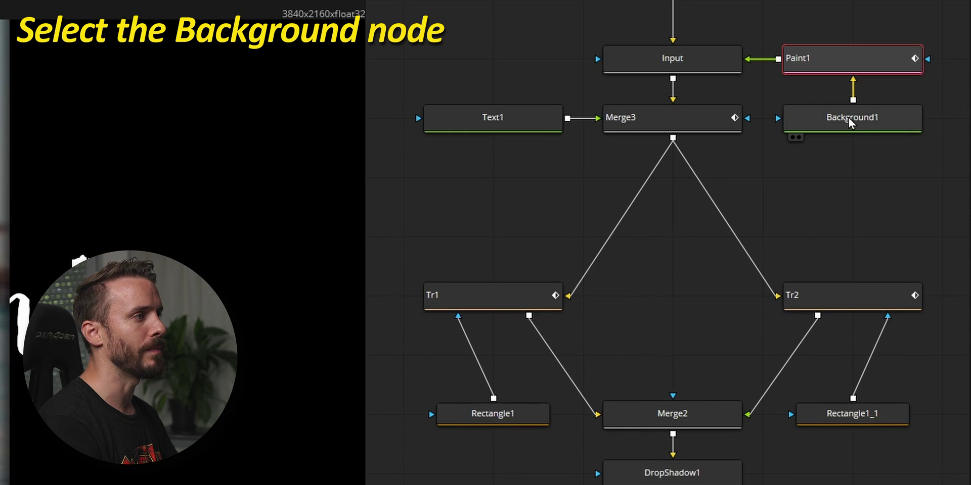
click(848, 118)
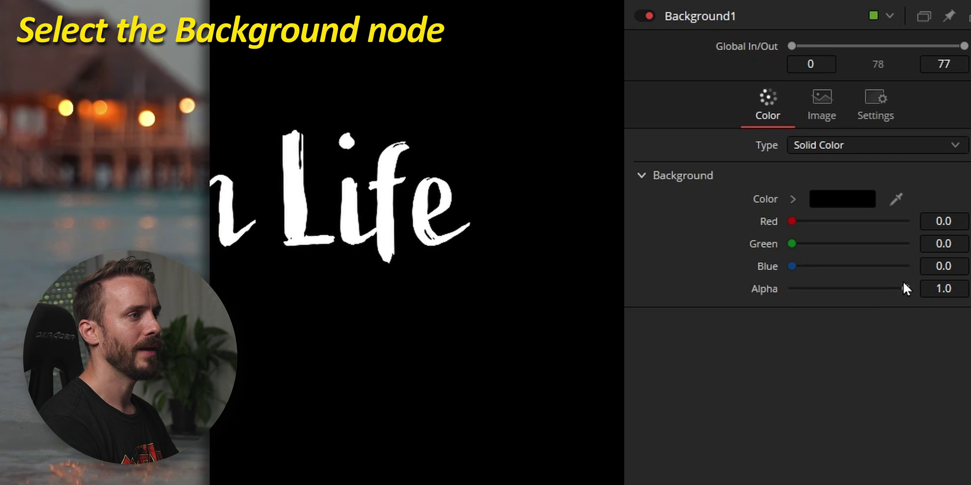
drag(902, 284, 885, 293)
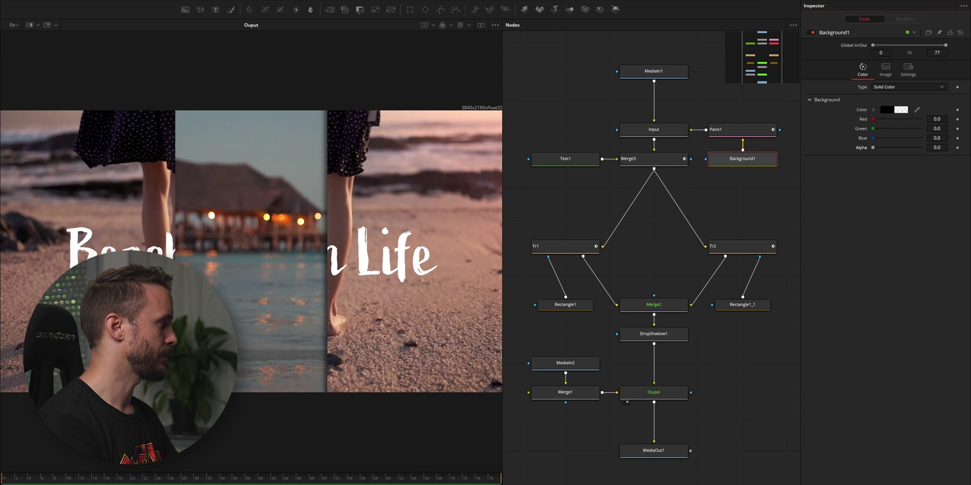
Step: Rename the Paint1 node to Line
click(729, 132)
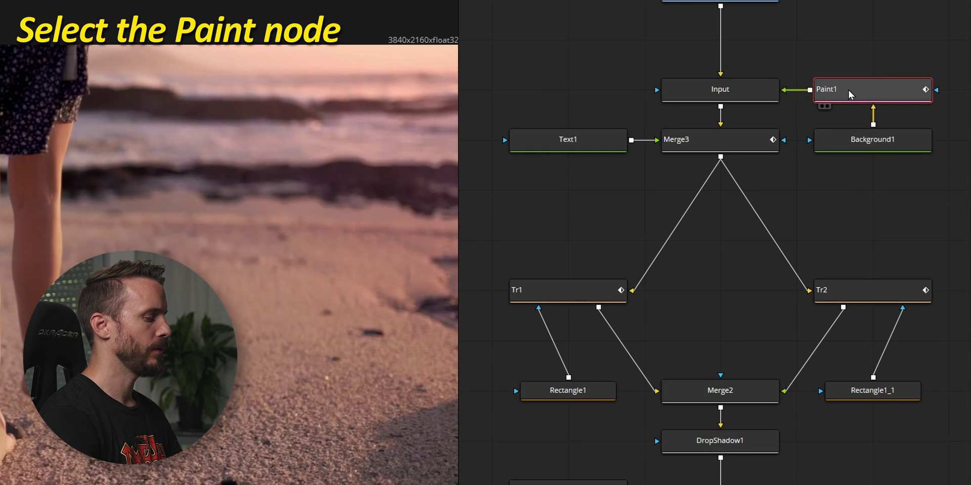
key(F2)
text(Line)
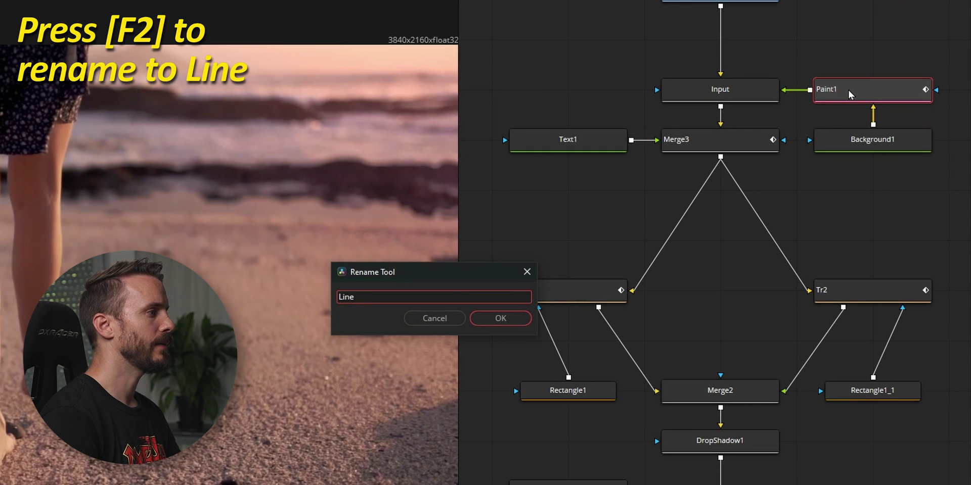
key(Return)
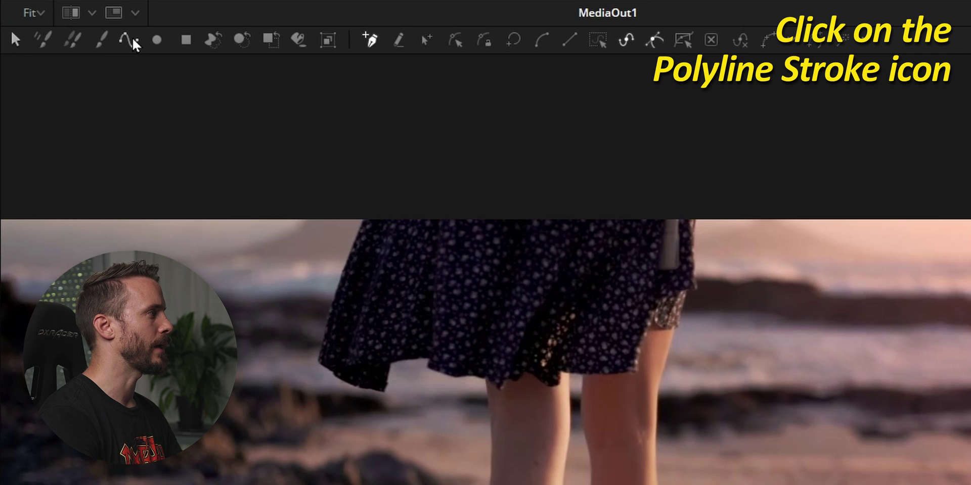
Step: Draw a full-height vertical polyline stroke and publish its points
click(134, 40)
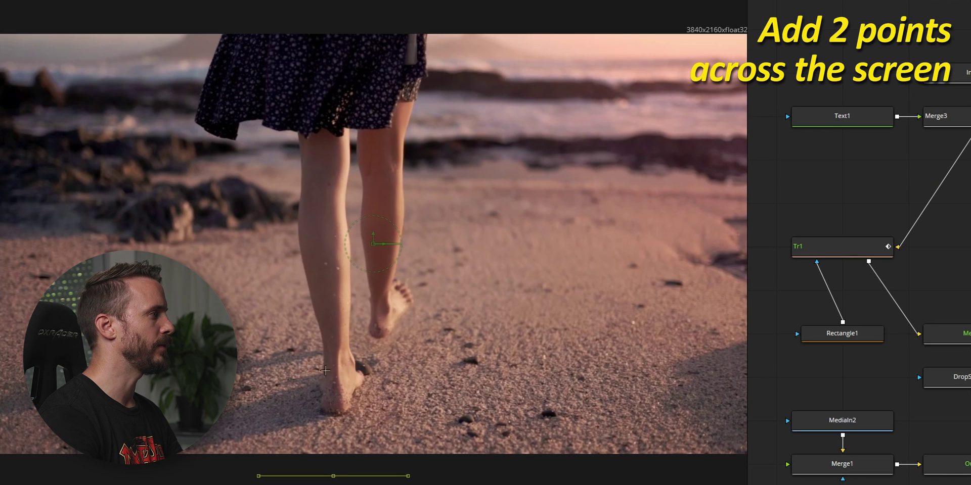
click(333, 475)
click(329, 12)
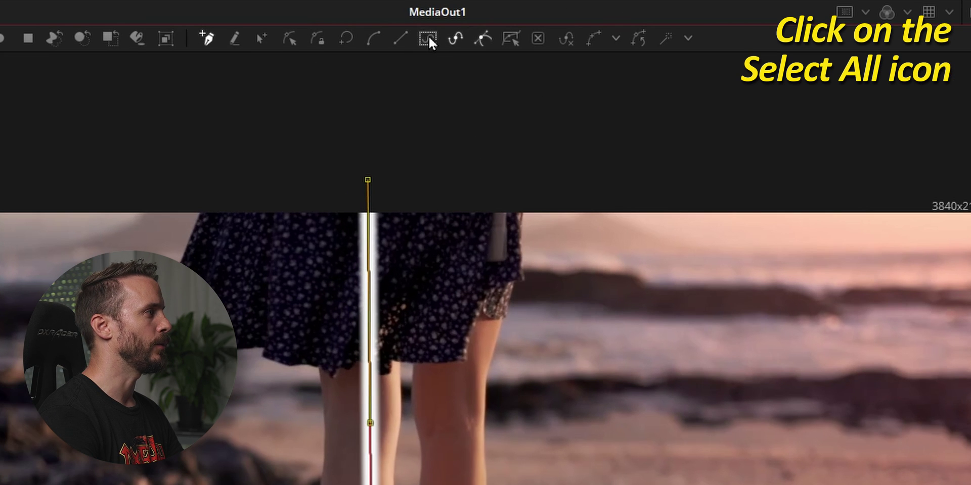
click(429, 39)
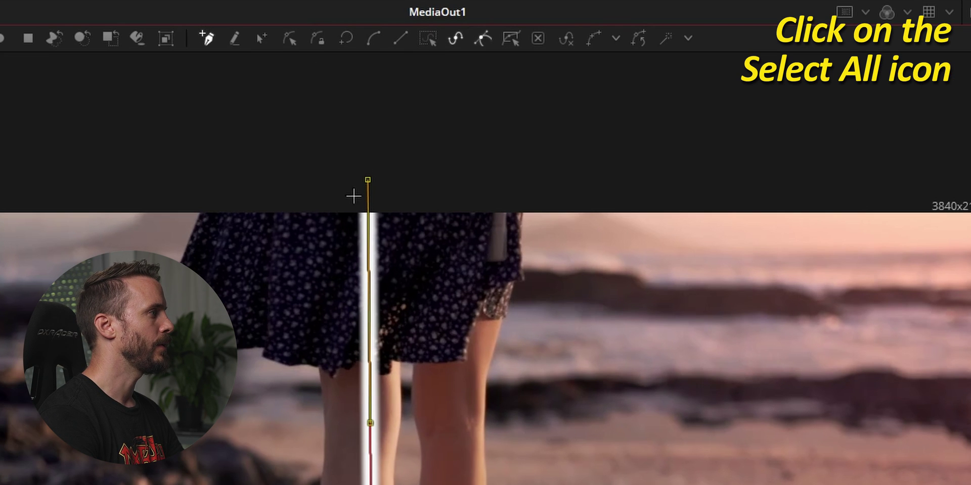
right_click(366, 181)
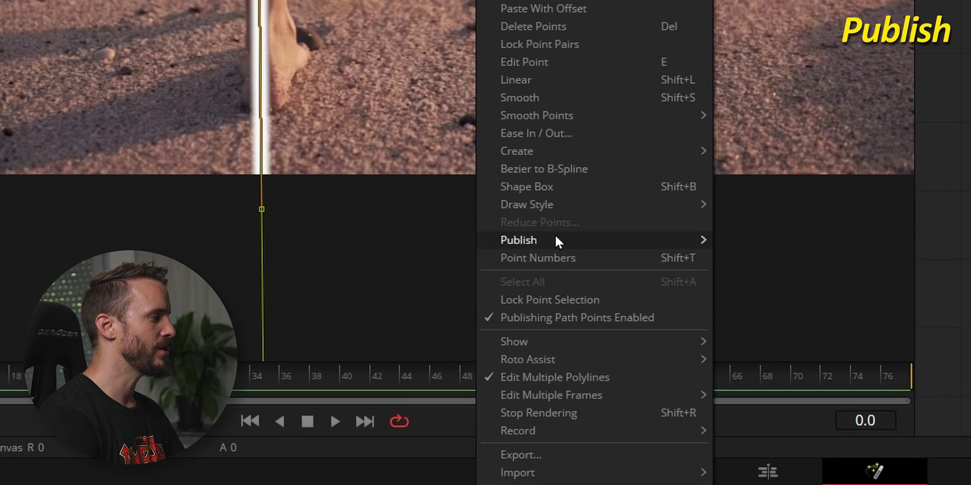
mouse_move(519, 240)
click(820, 244)
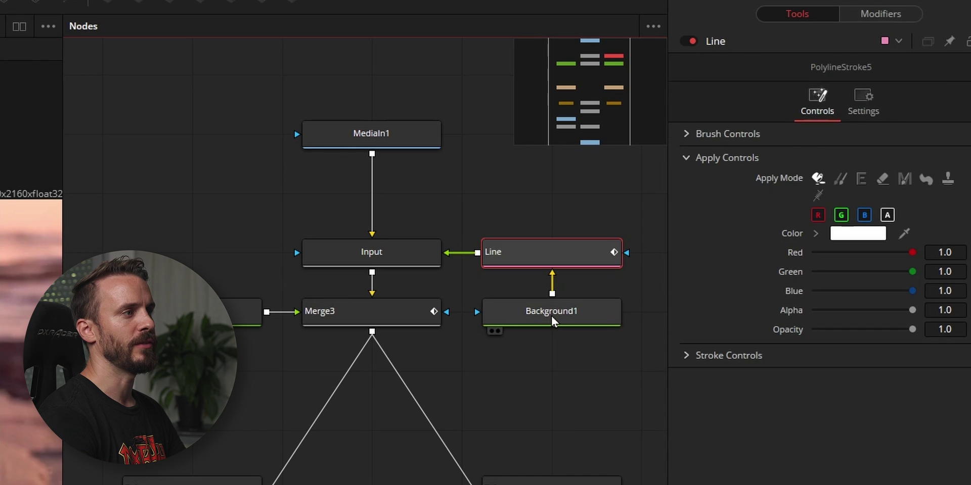
Step: Set the Line's Point 0 to 0.5, 0 and Point 1 to 0.5, 1 for a centred vertical stroke
click(743, 148)
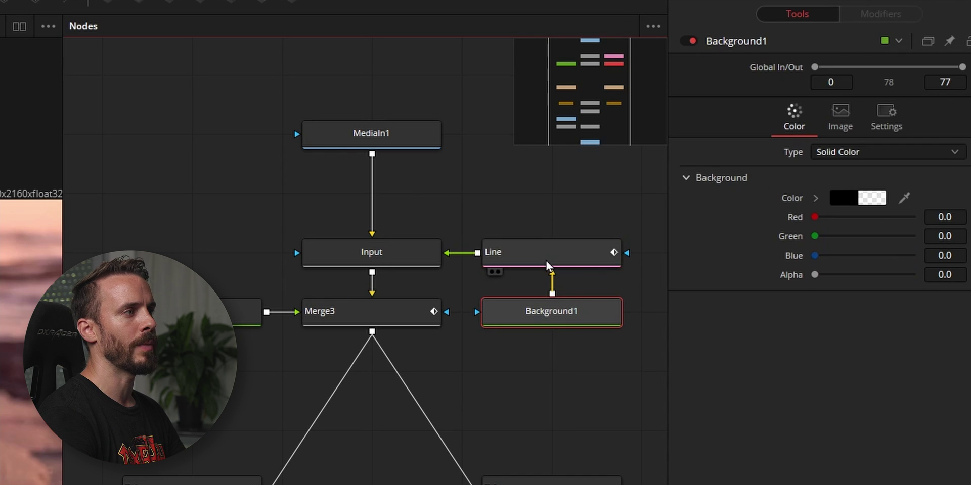
click(741, 121)
text(0.5)
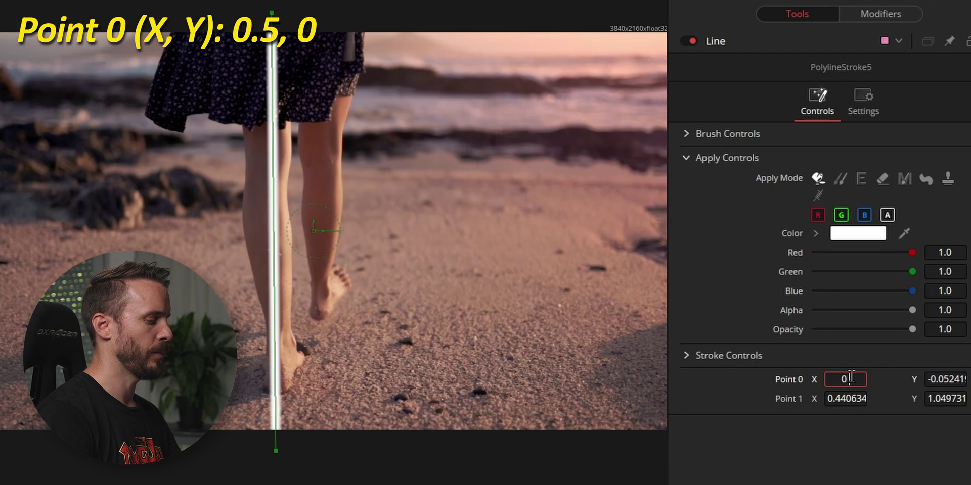
key(Tab)
text(0.5)
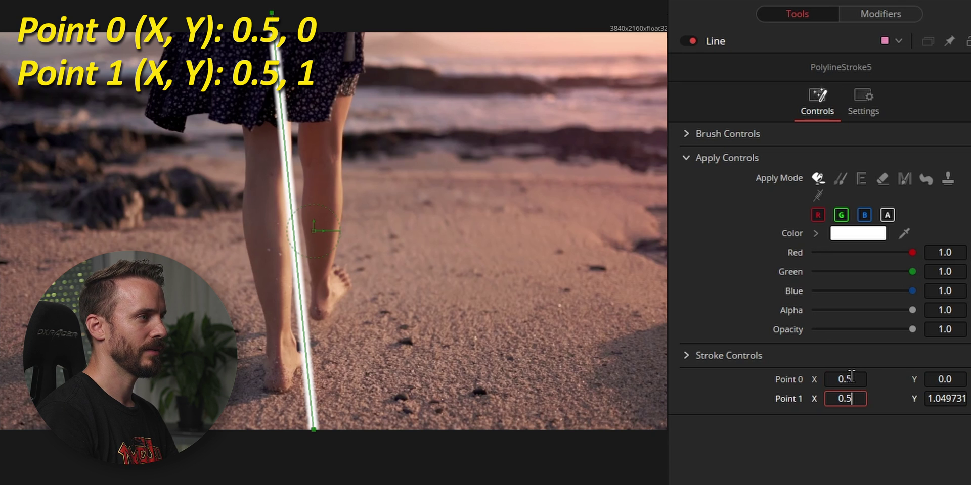
key(Tab)
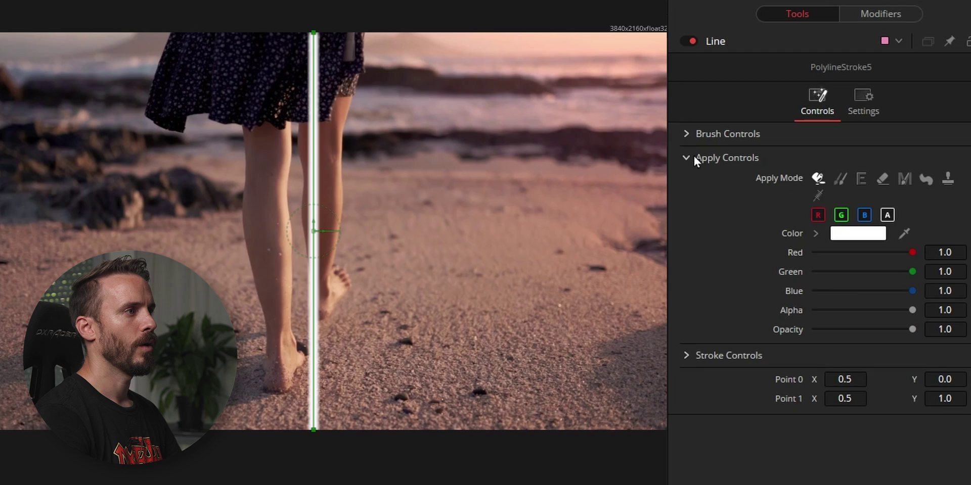
Step: Give the Line stroke a square brush of size 0.004
click(688, 134)
click(840, 154)
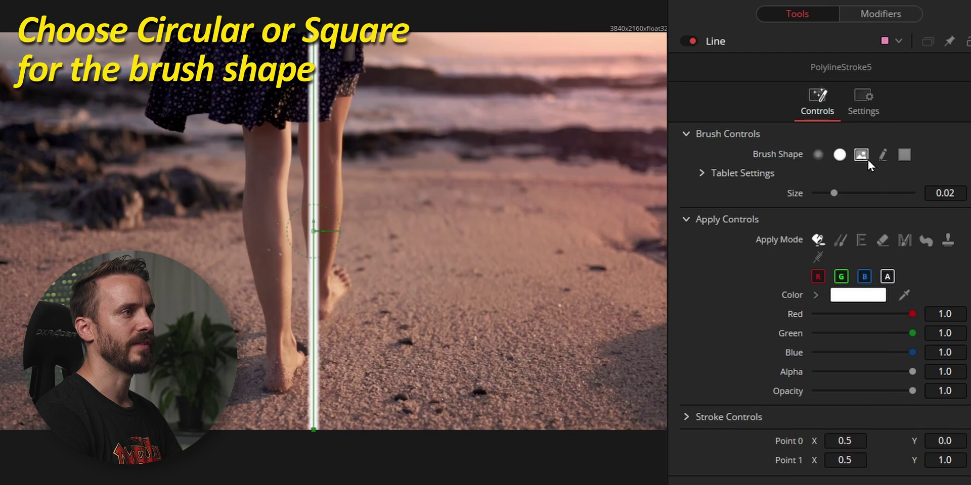
click(905, 155)
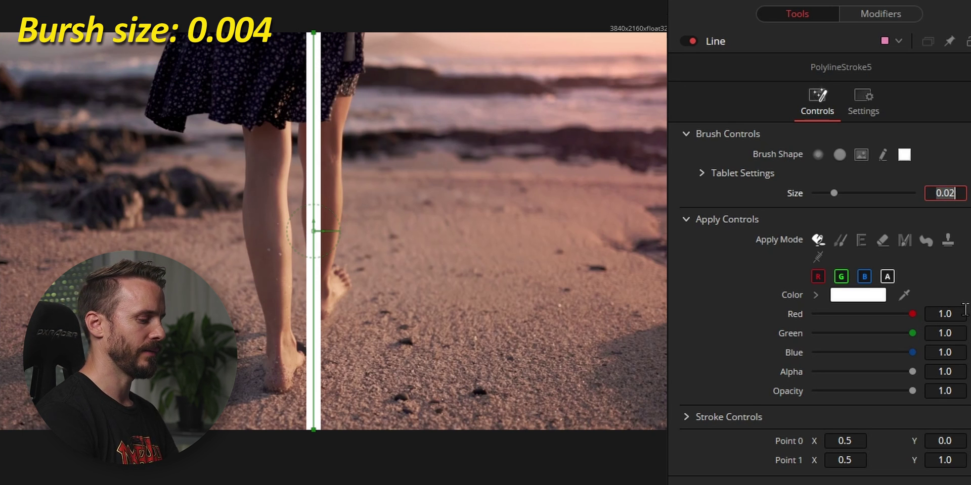
text(0.004)
key(Return)
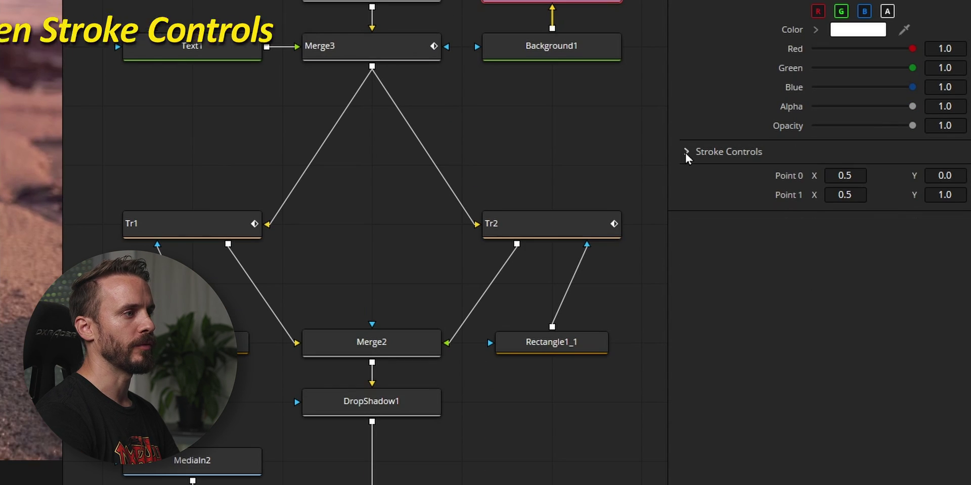
Step: Drive the Line's Write On end with an Anim Curves modifier at Time Scale 4
click(686, 152)
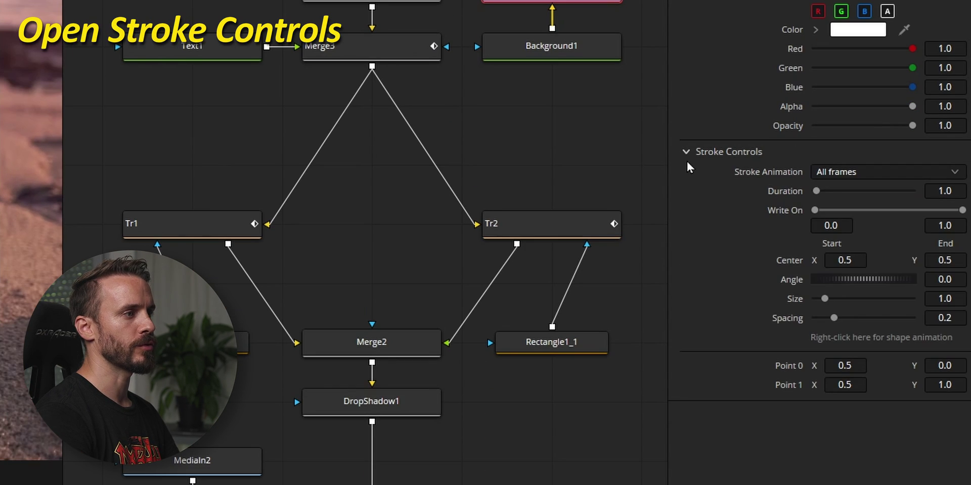
right_click(792, 212)
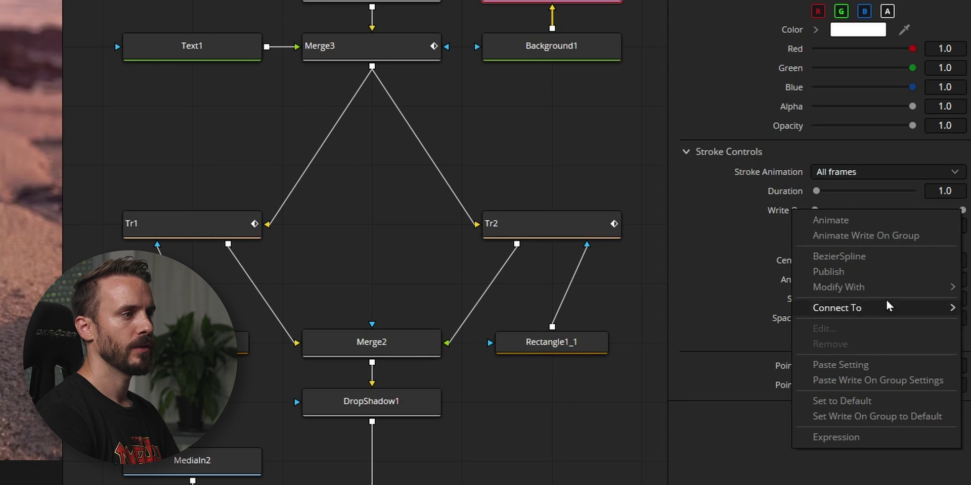
mouse_move(838, 288)
click(735, 289)
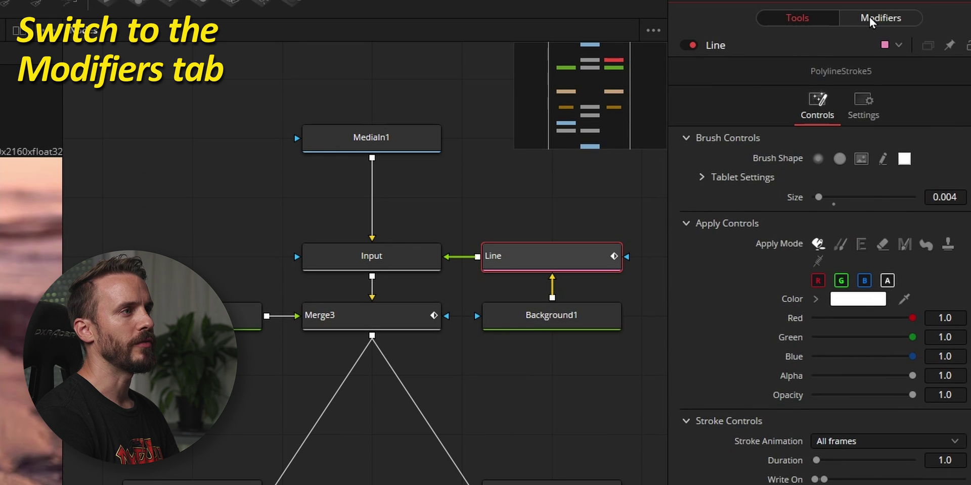
click(870, 21)
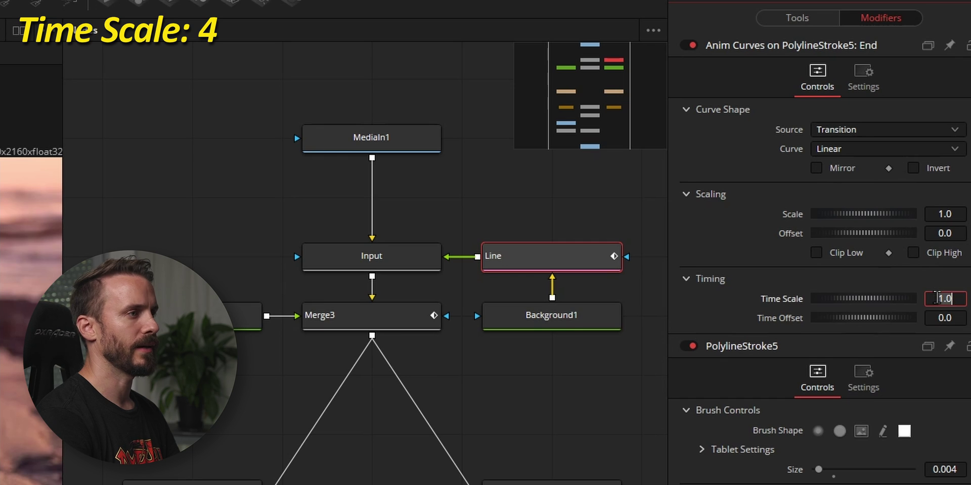
key(Tab)
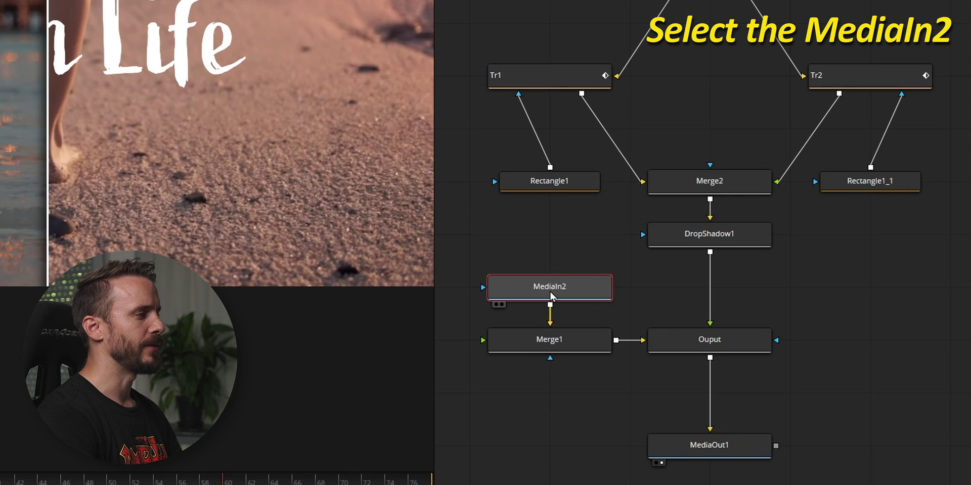
Step: Move MediaIn2 up beside DropShadow1 and add a Color Corrector node after it
drag(550, 292, 554, 248)
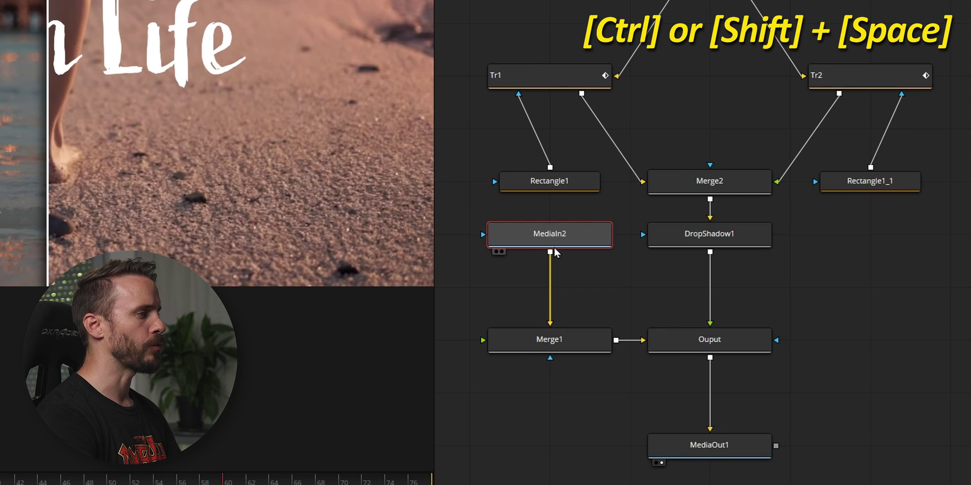
key(ctrl+space)
text(Shadow)
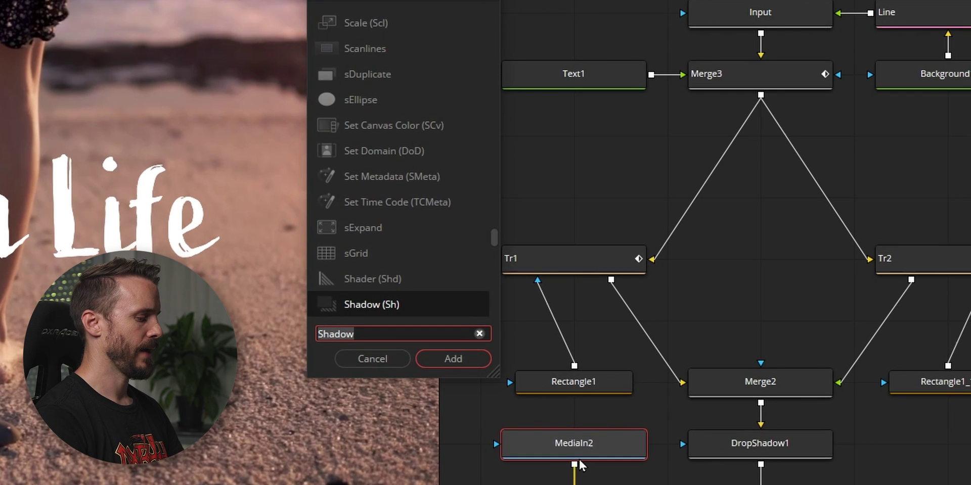
text(Co)
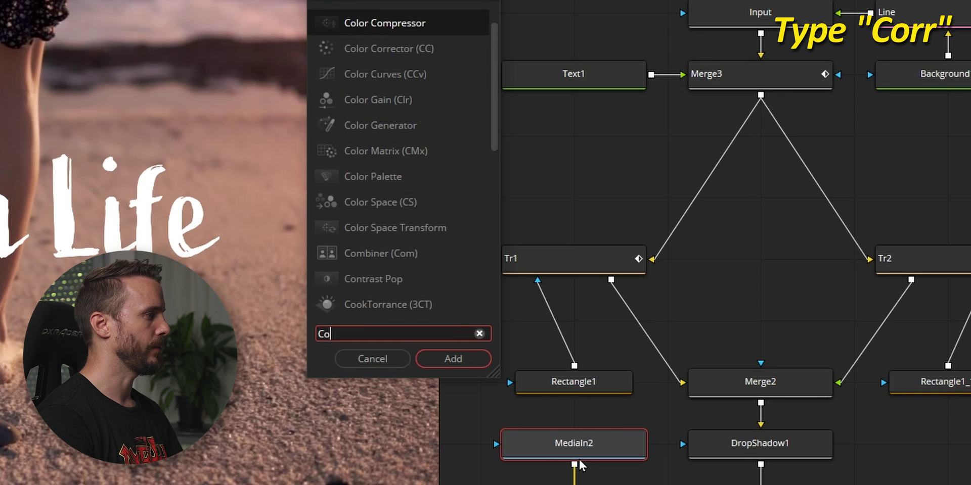
text(rr)
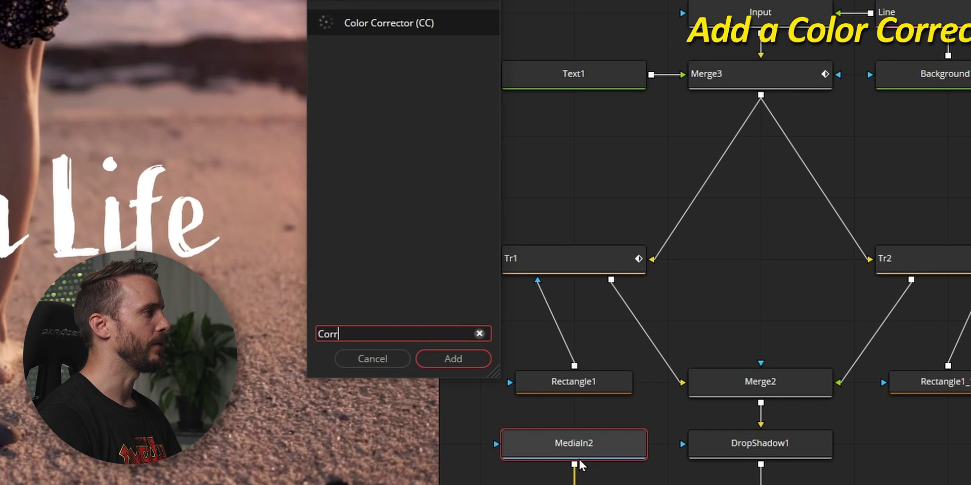
key(Return)
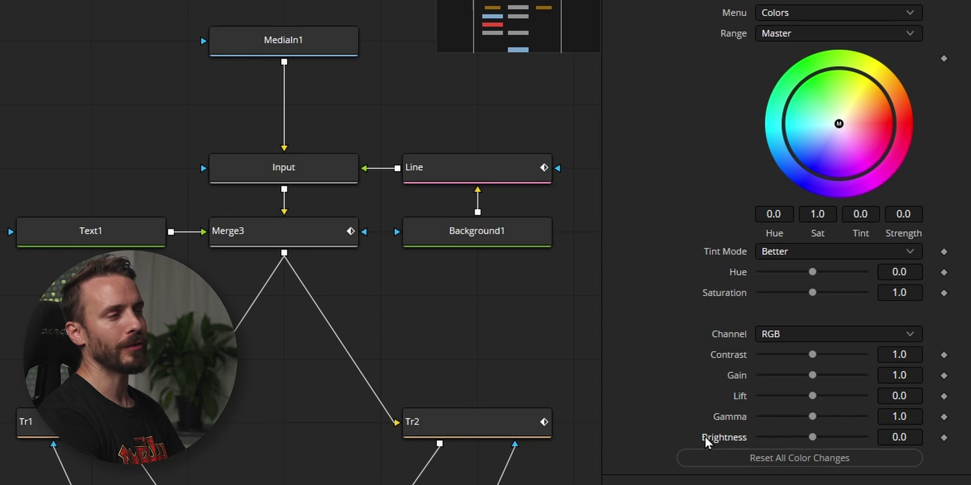
Step: Attach an Anim Curves modifier to ColorCorrector1's Brightness
right_click(704, 435)
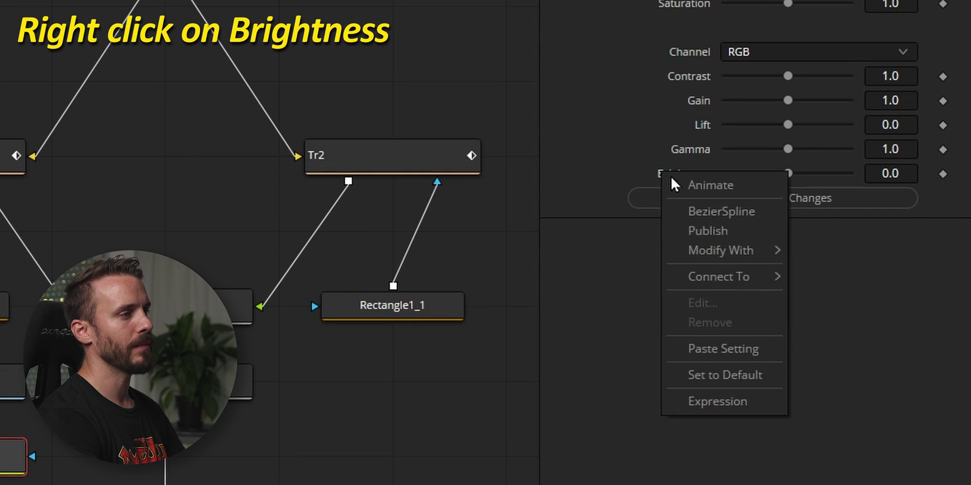
mouse_move(719, 250)
click(837, 256)
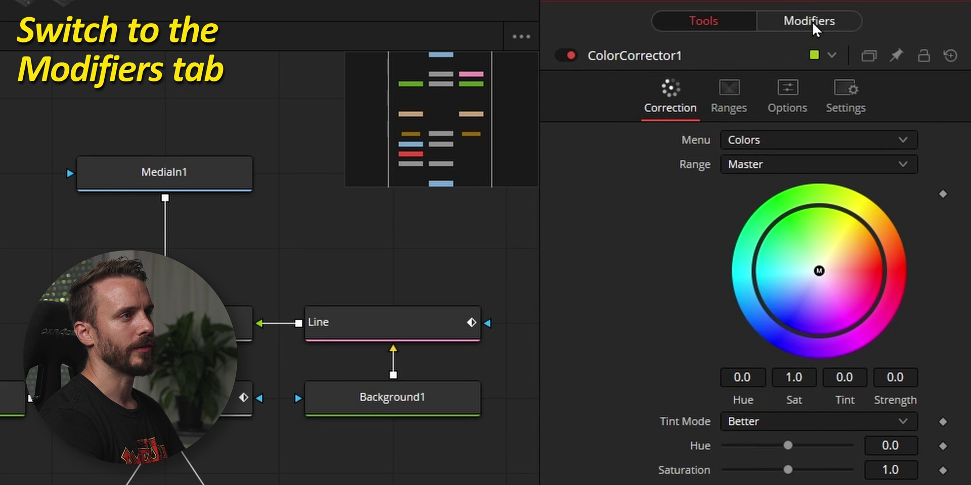
click(813, 24)
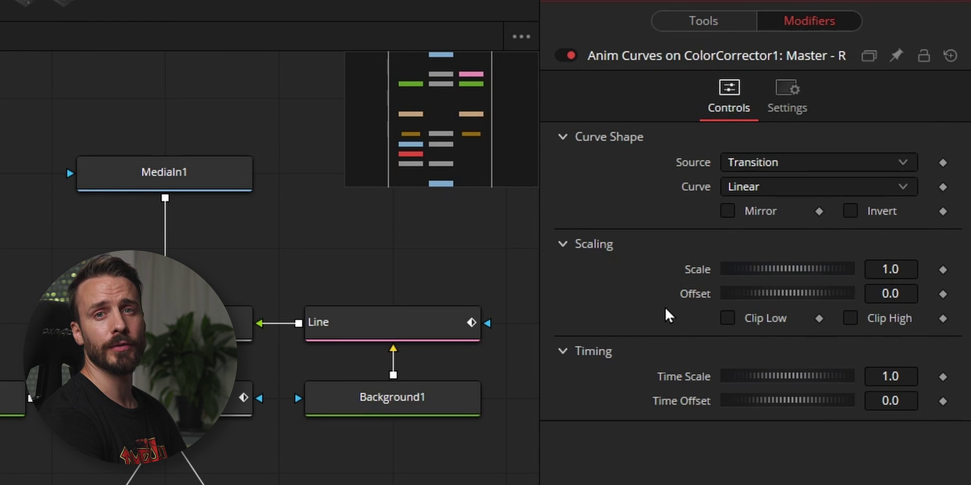
Step: Set the brightness curve to scale 0.5, offset -0.5, time scale 2.3, time offset 0.5
click(881, 270)
text(0.5)
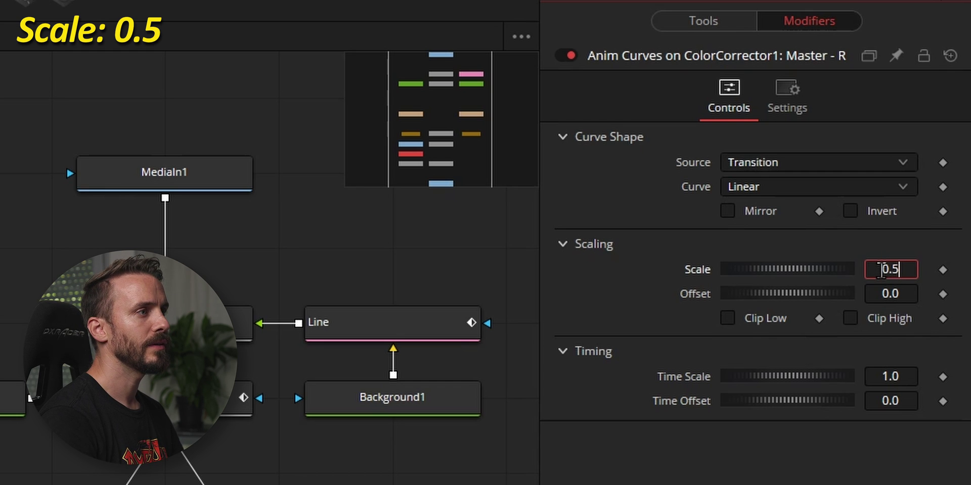
key(Tab)
text(-)
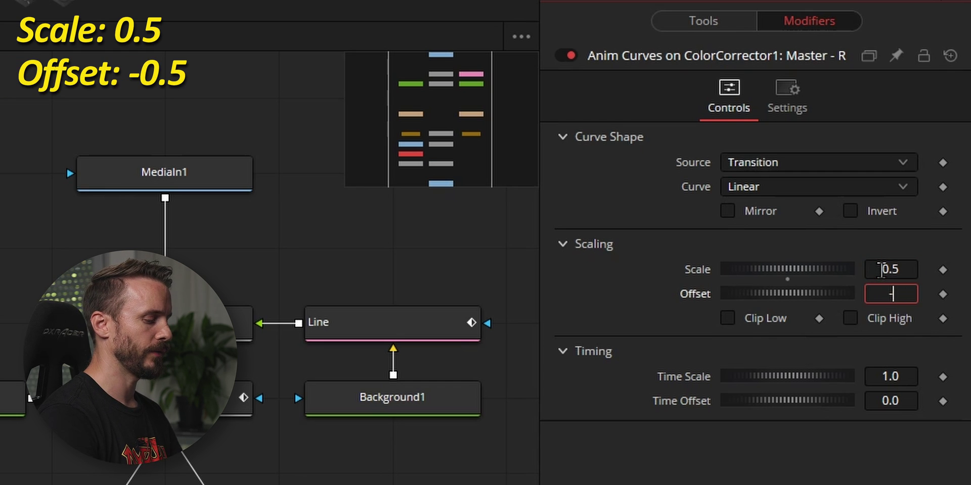
text(0.5)
key(Tab)
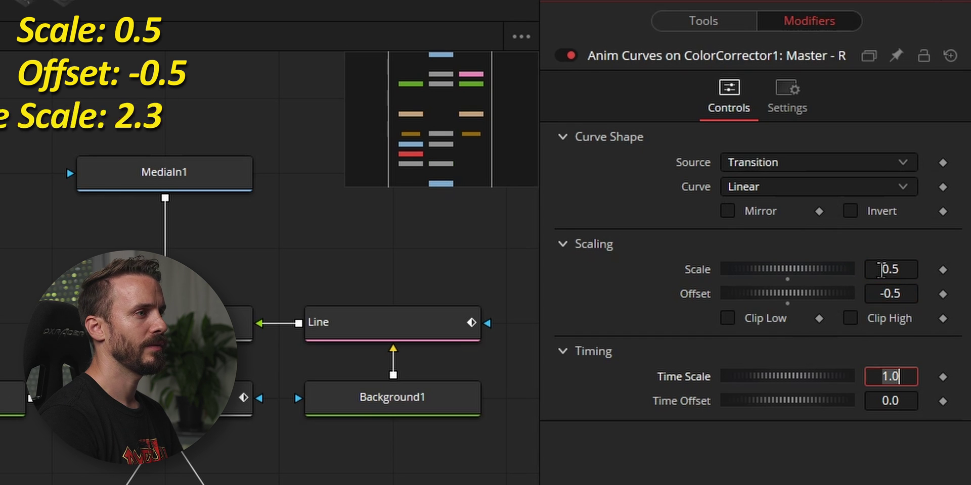
text(2.3)
key(Tab)
text(0.5)
key(Tab)
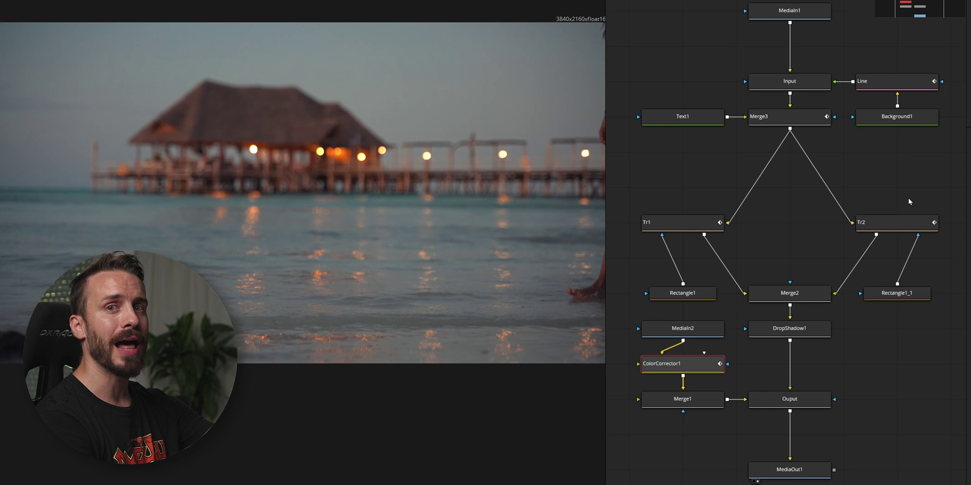
Step: Rename the Merge1 node to Input2
click(884, 180)
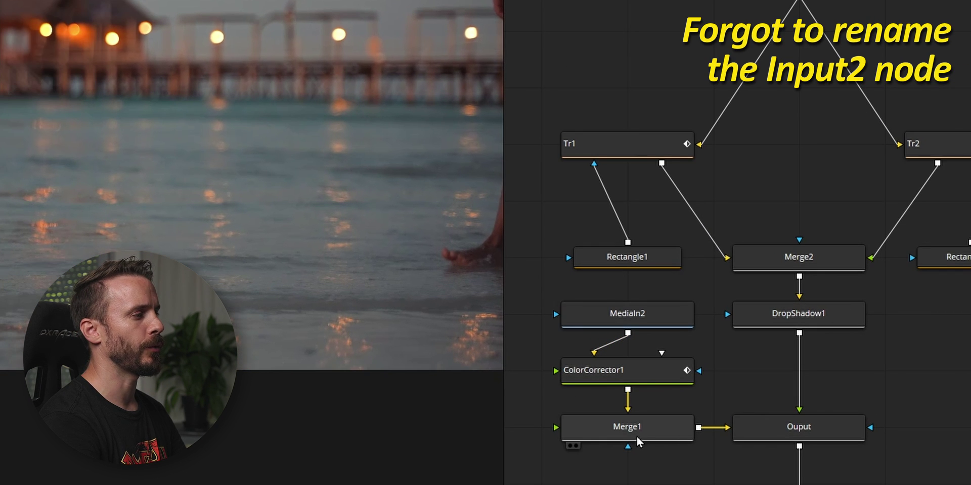
click(638, 432)
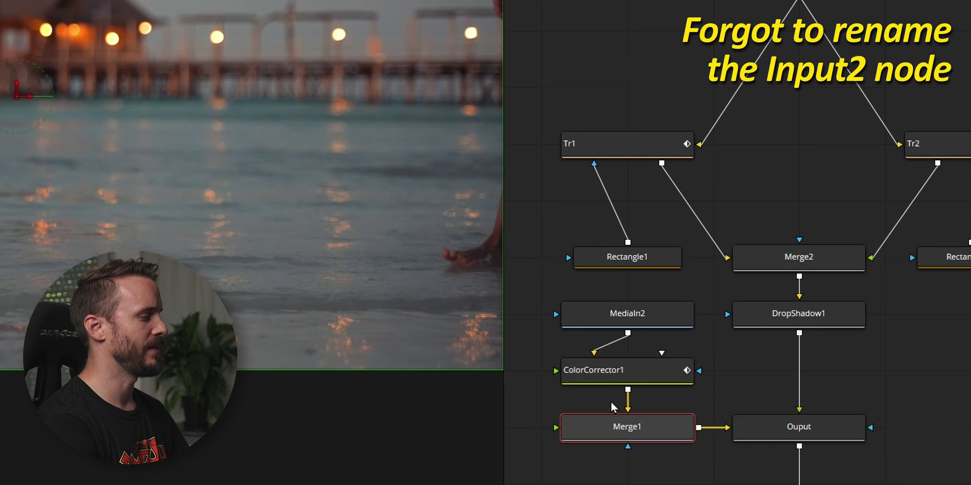
key(F2)
key(BackSpace)
text(Input2)
key(Return)
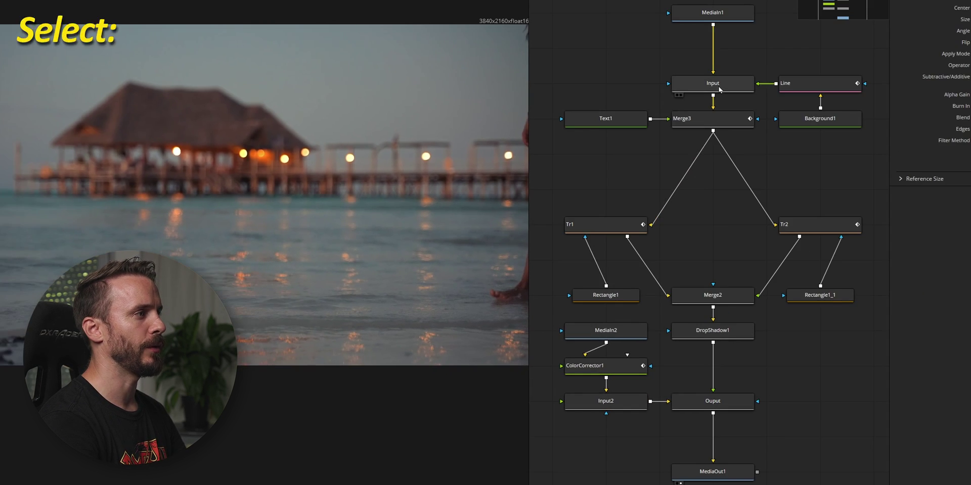
Step: Select Input, Input2, Ouput, Text1, Line, DropShadow1 and Background1 together
click(721, 85)
ctrl+click(621, 404)
ctrl+click(702, 404)
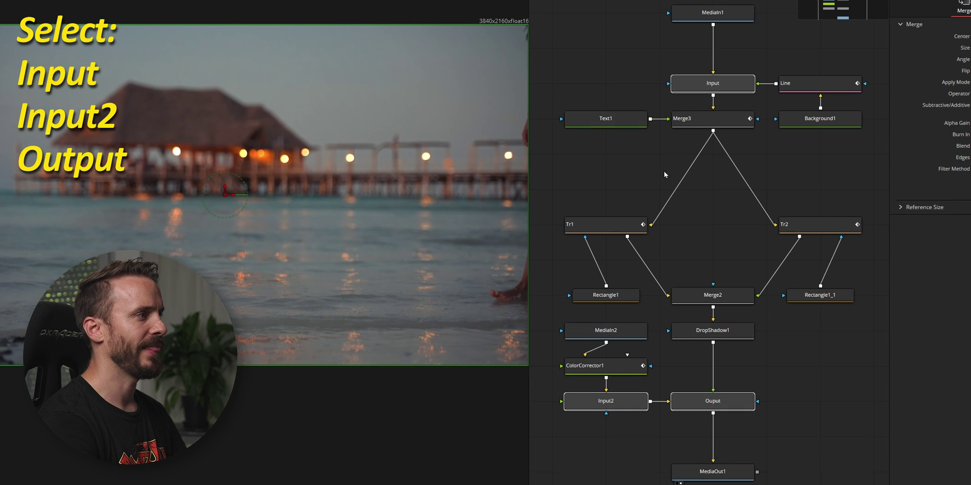
ctrl+click(611, 119)
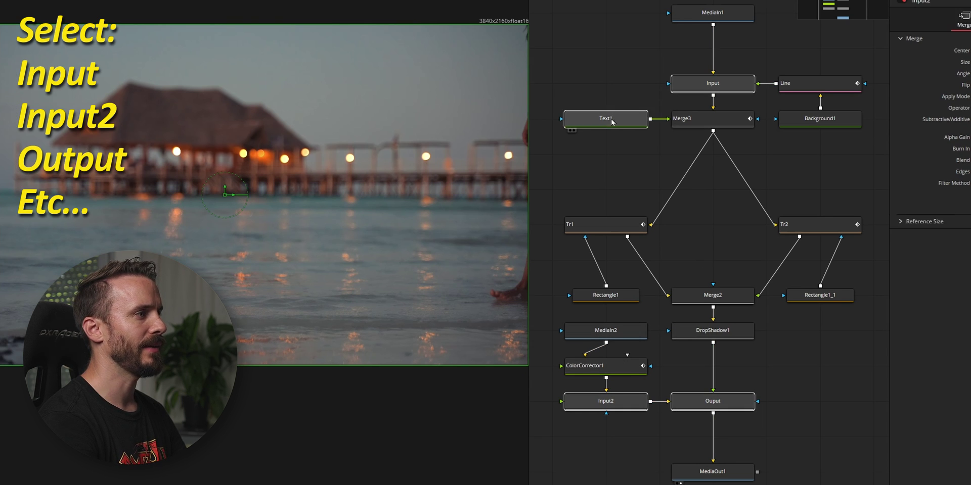
ctrl+click(807, 87)
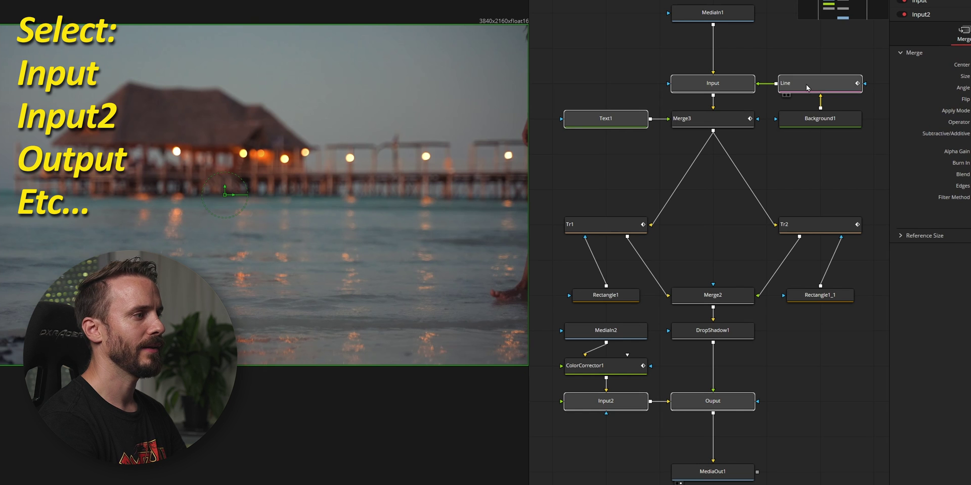
ctrl+click(729, 333)
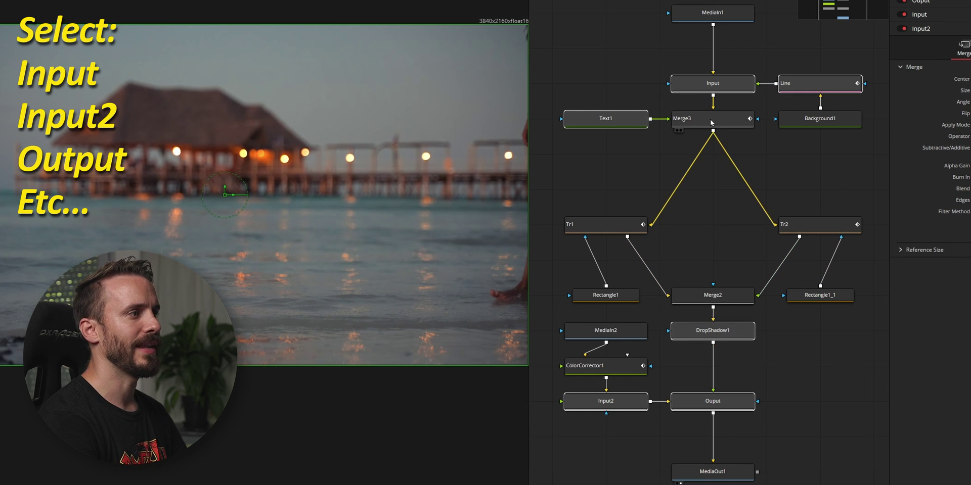
ctrl+click(804, 119)
Step: Add Merge3, Tr2, Tr1, Rectangle1_1, Merge2, Rectangle1 and ColorCorrector1 to the selection
ctrl+click(718, 120)
ctrl+click(809, 226)
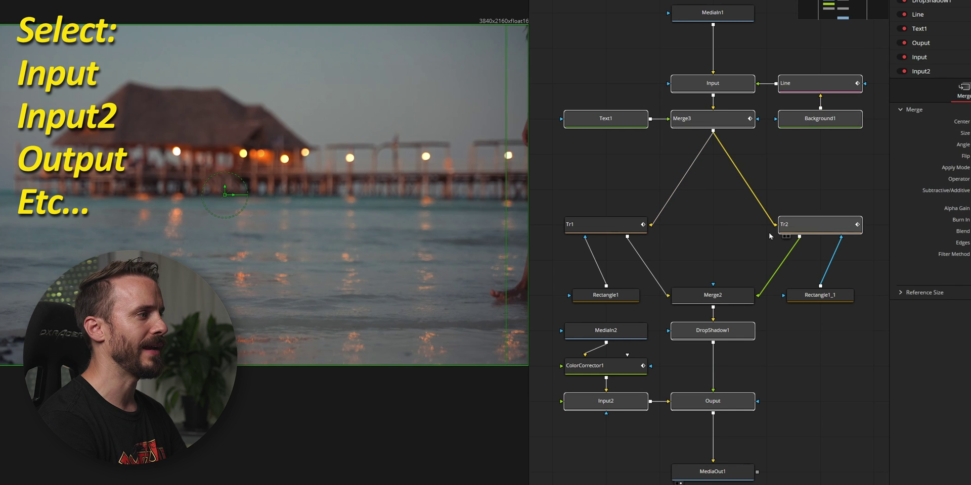
ctrl+click(611, 223)
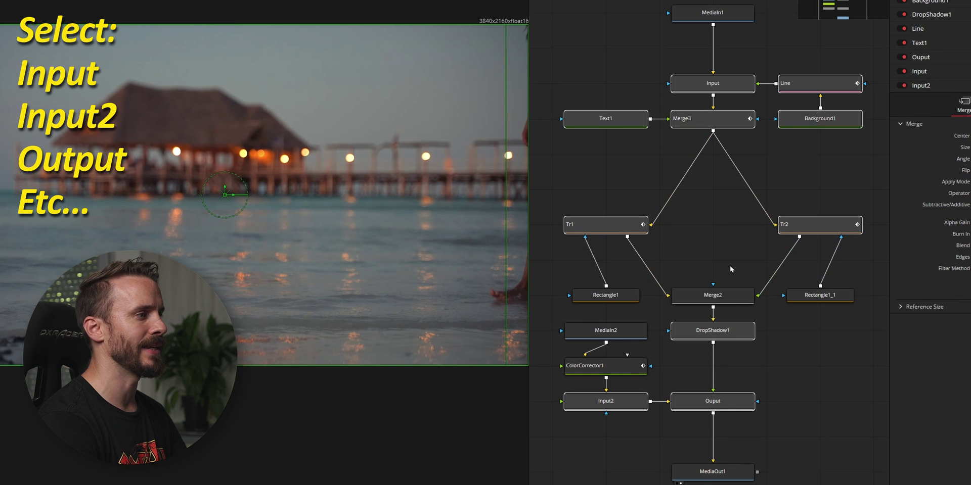
ctrl+click(827, 298)
ctrl+click(736, 296)
ctrl+click(616, 297)
ctrl+click(601, 372)
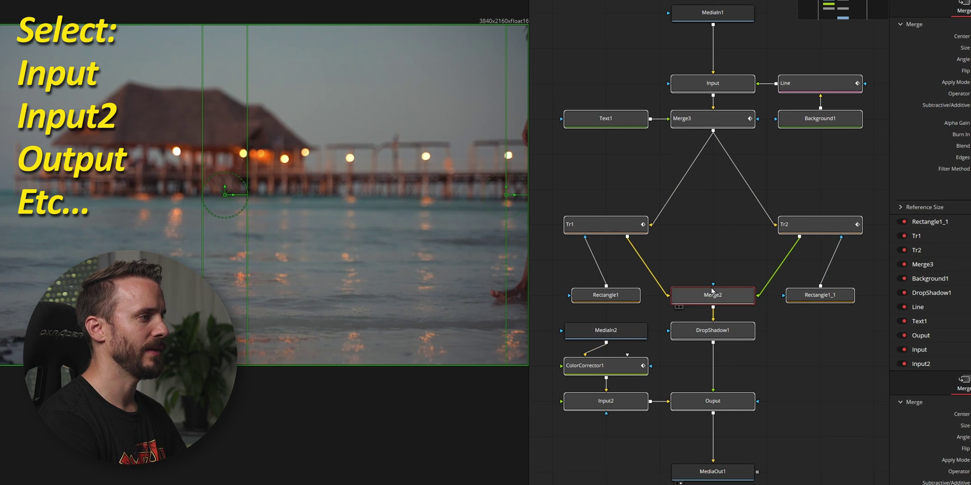
Step: Create a macro from the selected nodes and go through the Input, Input2, Ouput and Text1 controls
right_click(697, 292)
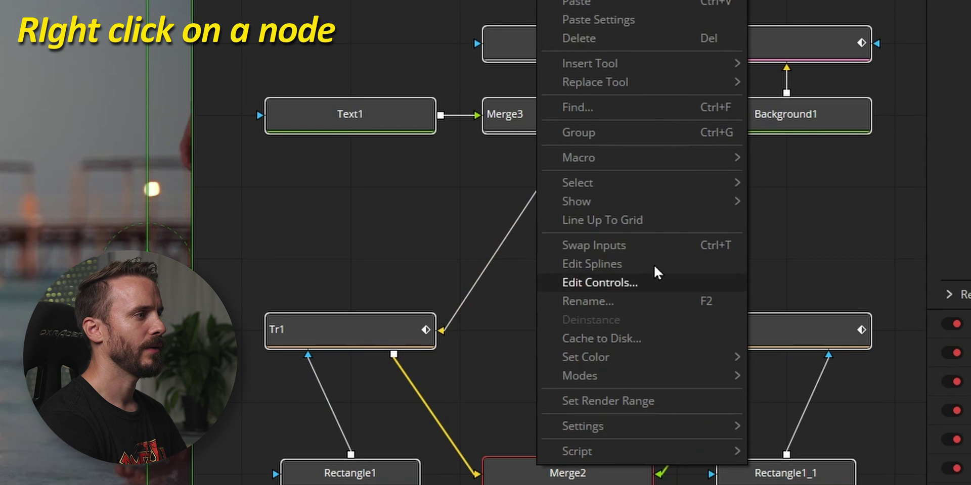
mouse_move(579, 158)
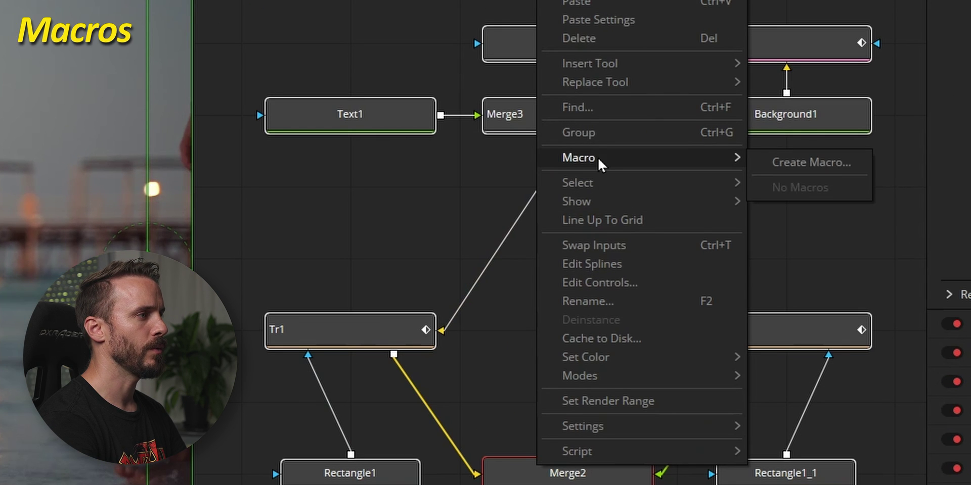
click(797, 159)
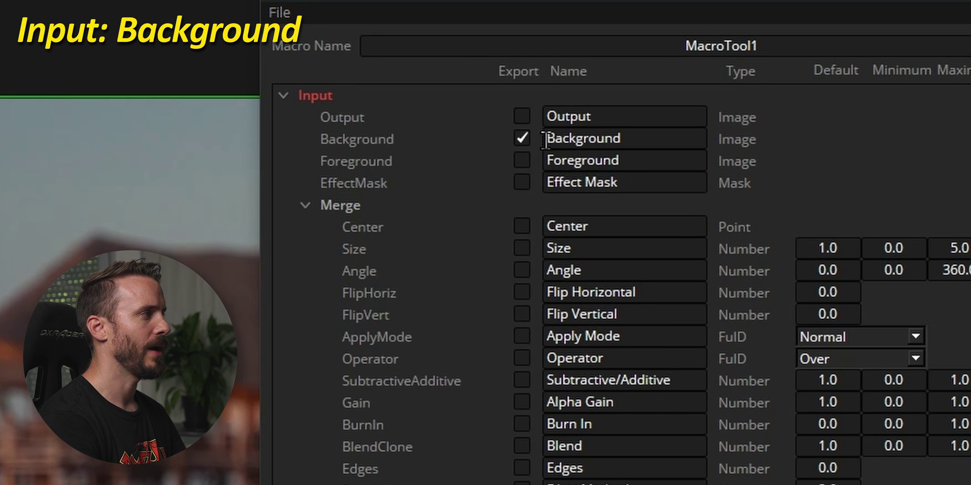
click(300, 209)
click(281, 94)
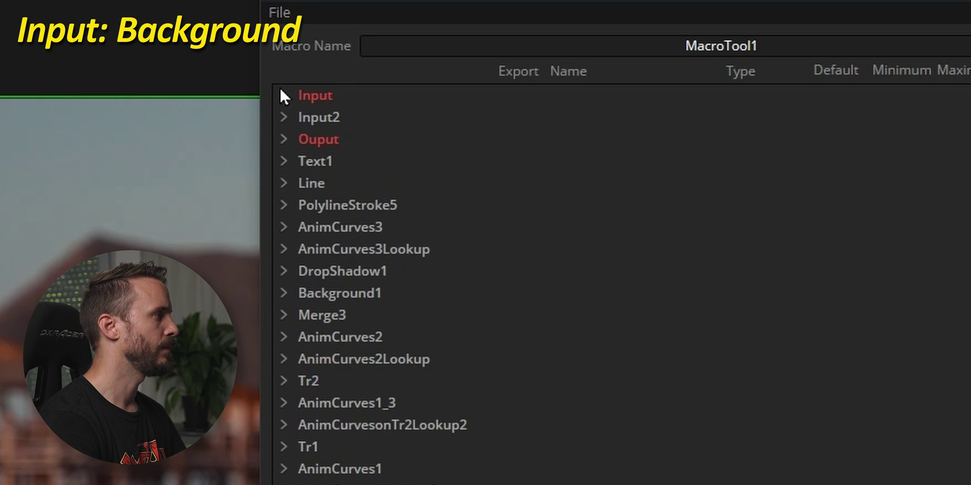
click(283, 121)
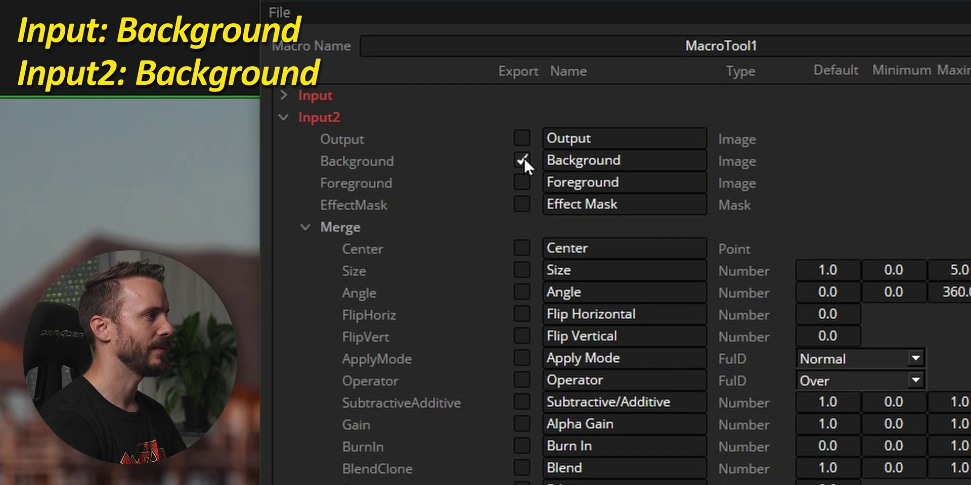
click(284, 118)
click(283, 139)
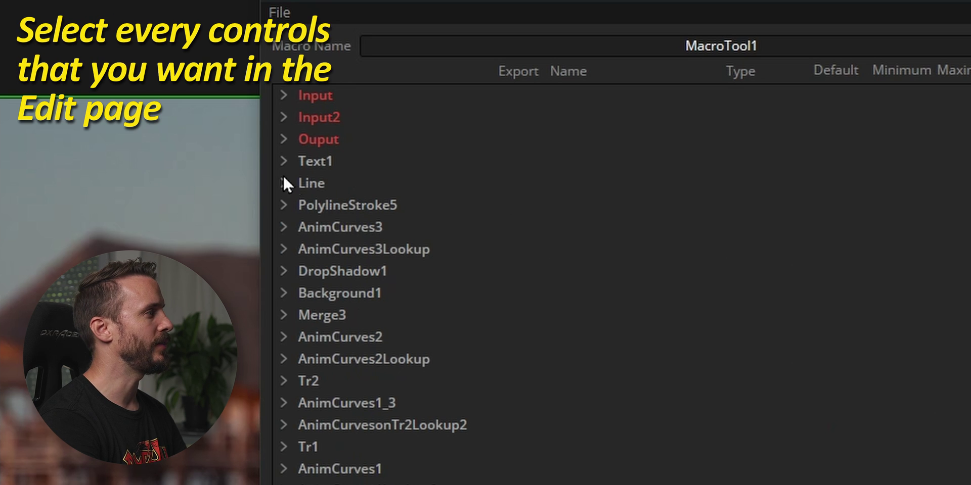
click(283, 161)
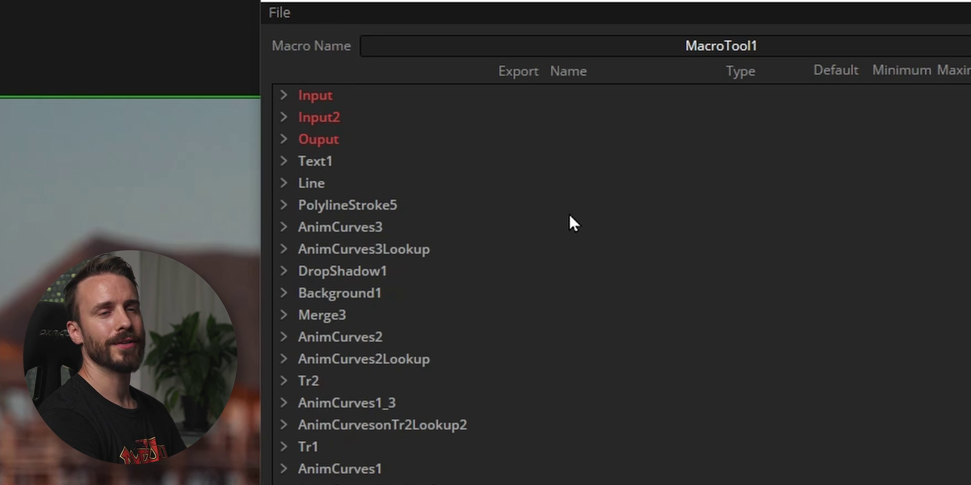
Step: Name the macro 'Floating Doors' and save it to Fusion\Templates\Edit\Transitions
drag(769, 45, 569, 56)
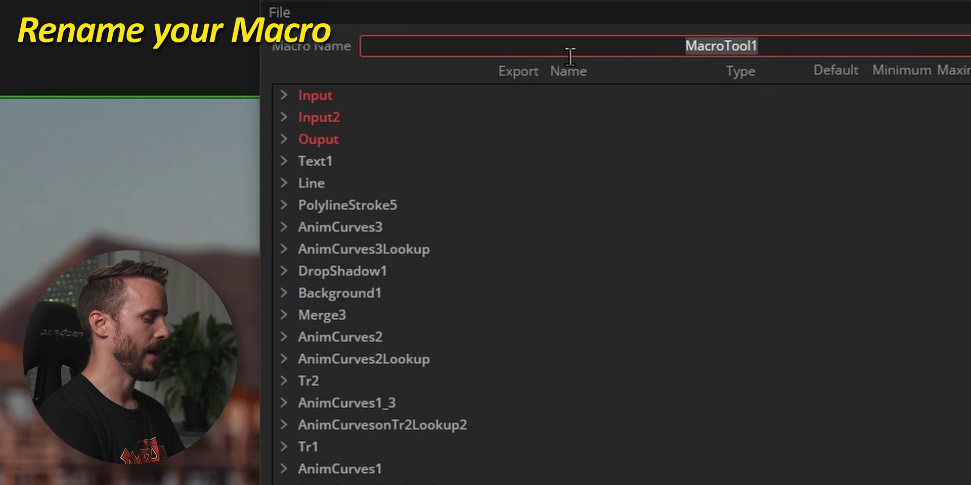
text(Floating Doors)
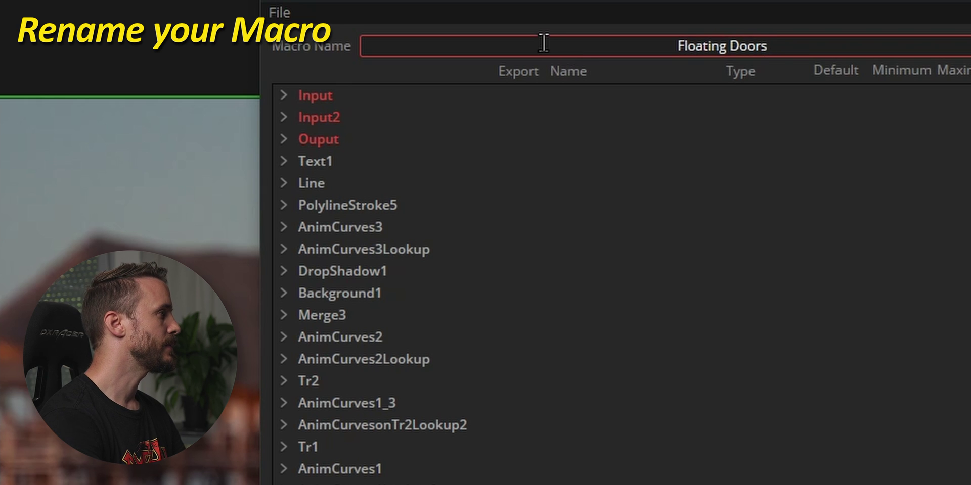
click(284, 11)
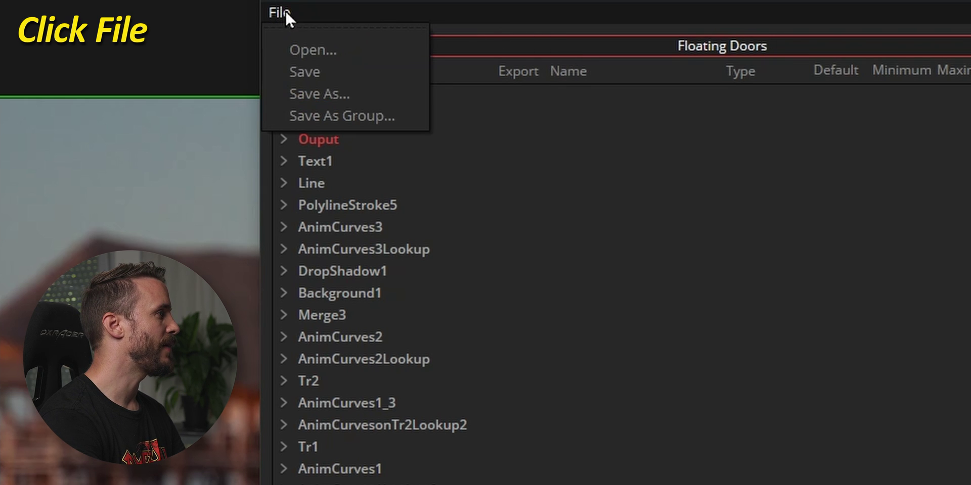
click(356, 114)
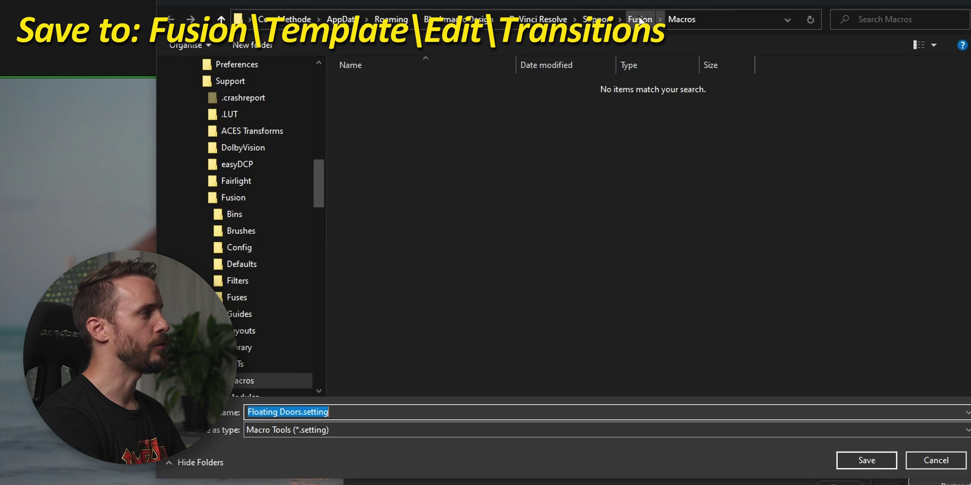
click(640, 21)
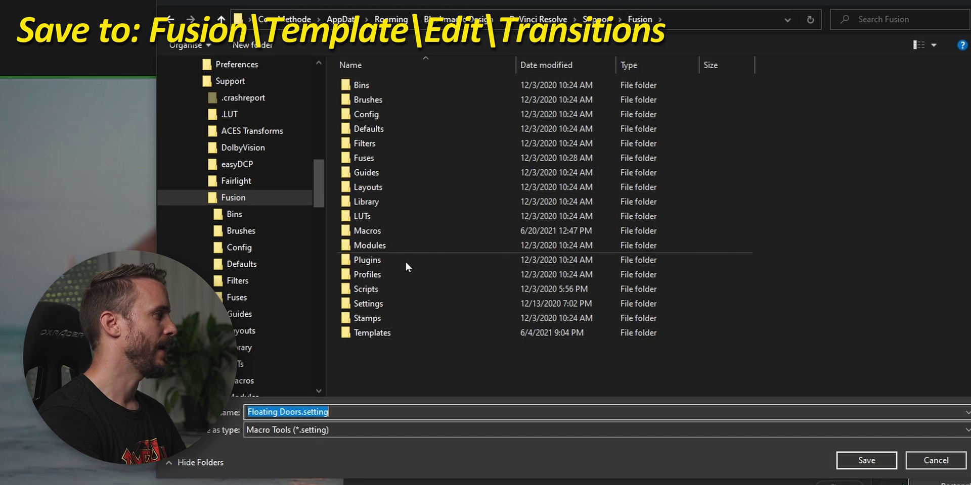
double_click(388, 332)
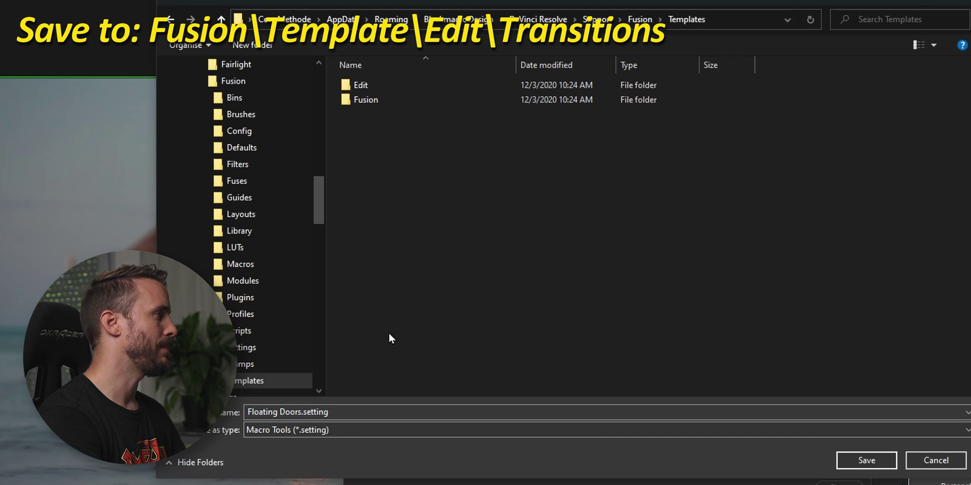
double_click(372, 86)
double_click(390, 132)
click(865, 460)
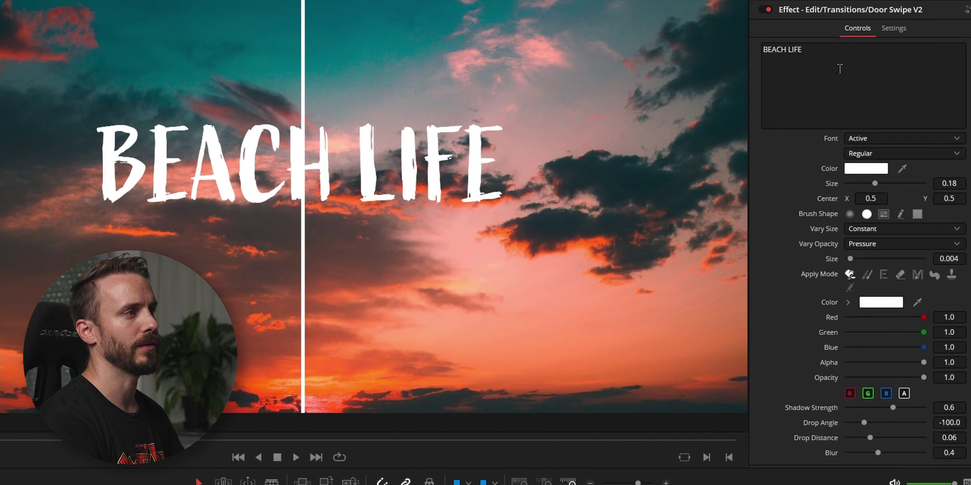
Step: Replace the BEACH LIFE title text with ESCAPE
click(840, 69)
key(ctrl+a)
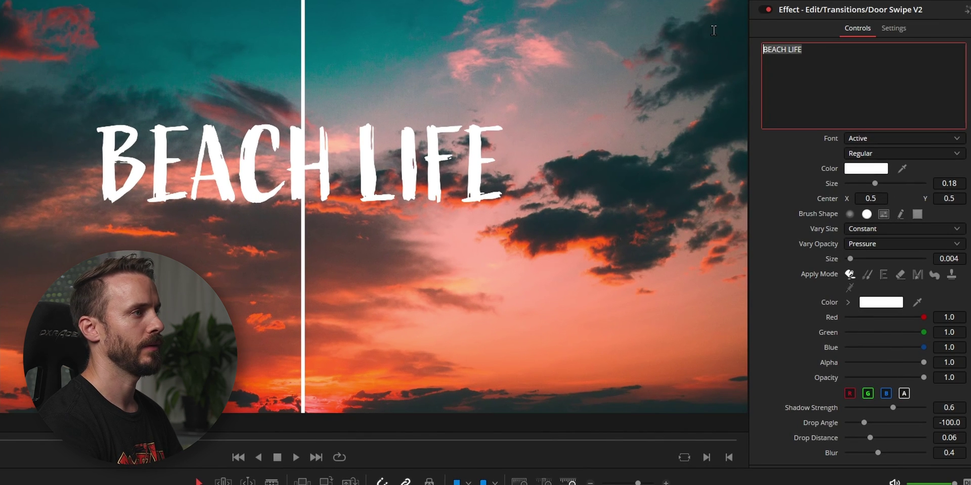
text(ESCAP)
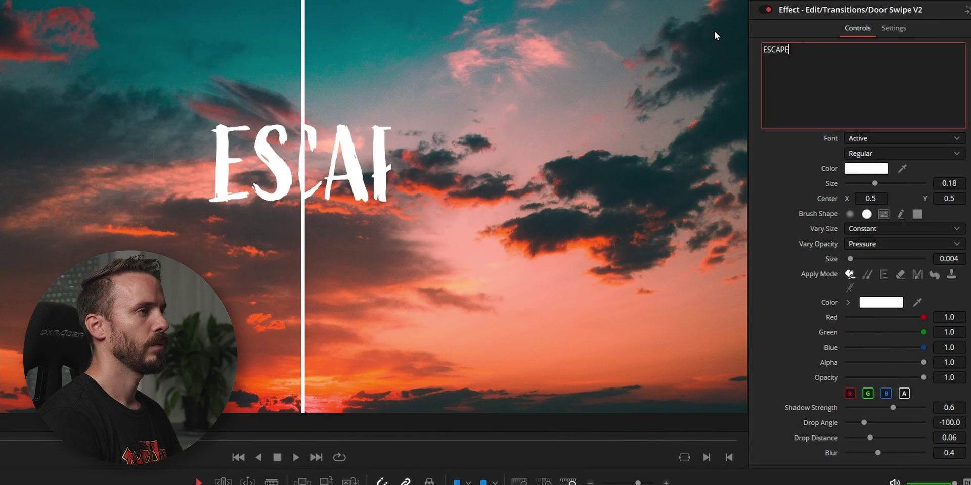
text(E)
Step: Set the title font to BC Alphapipe in Bold style
click(896, 139)
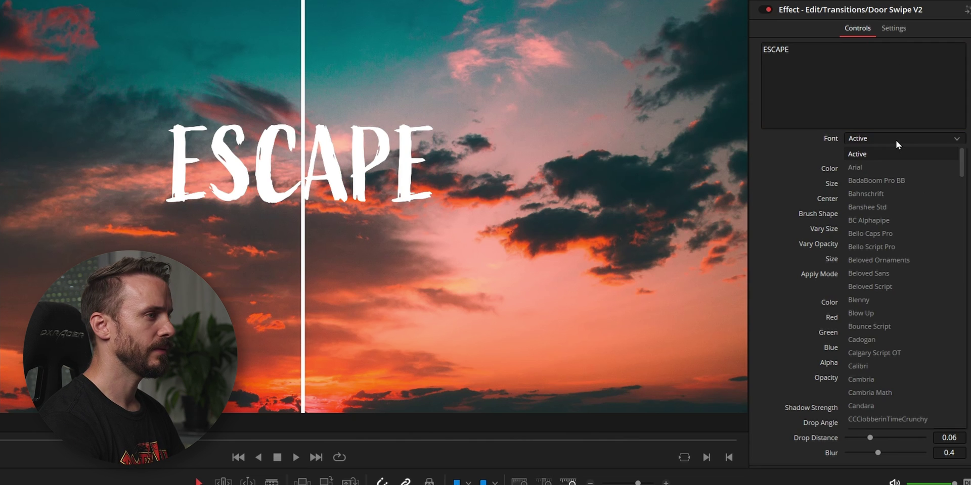
click(886, 219)
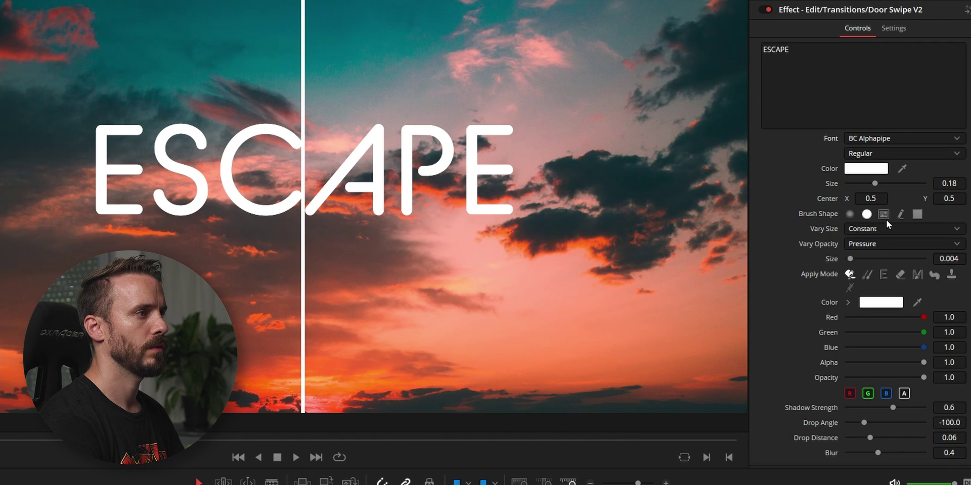
click(885, 155)
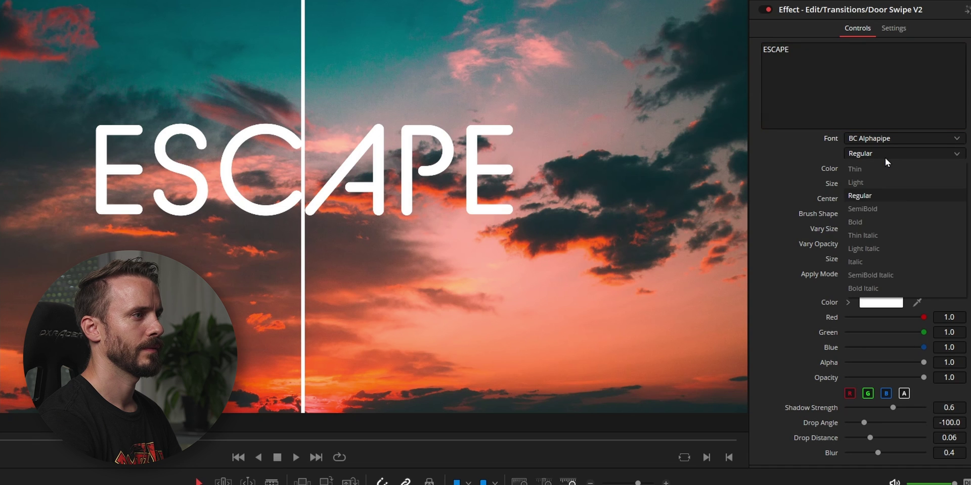
click(871, 223)
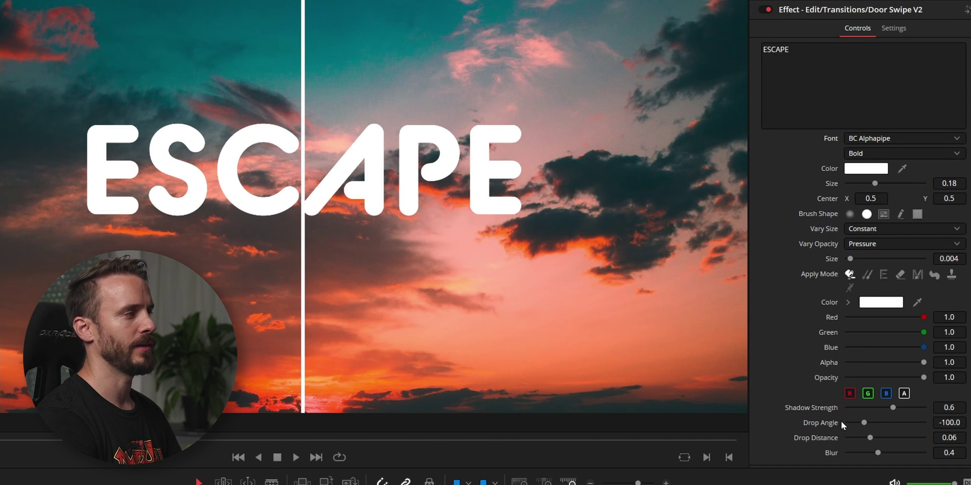
key(space)
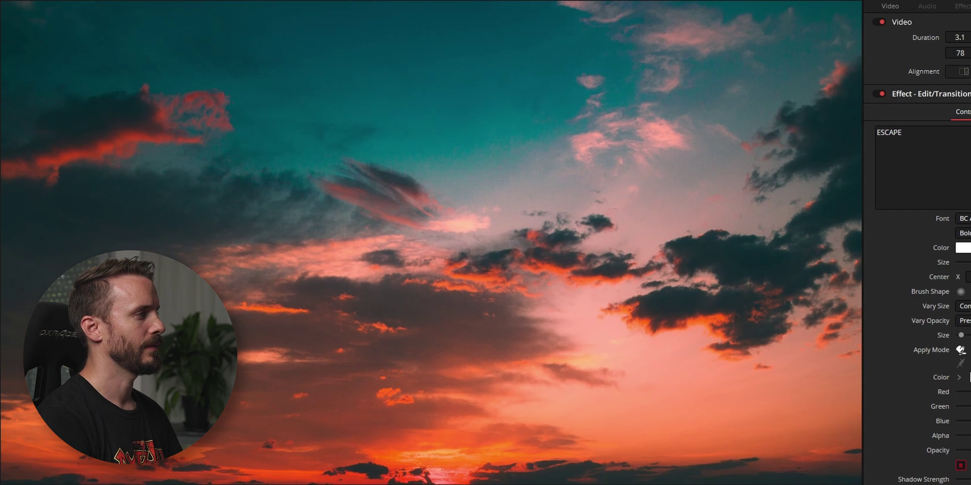